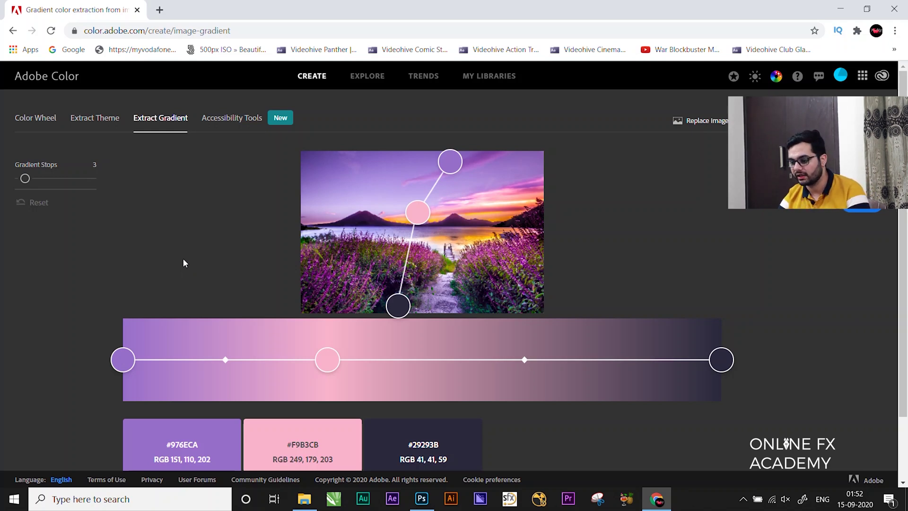
Move the extracted gradient's dark stop onto the shadowed flowers (#11081D) and its middle stop onto the yellow horizon glow (#FFD284)
left_click_drag(401, 305, 387, 292)
left_click_drag(418, 212, 419, 219)
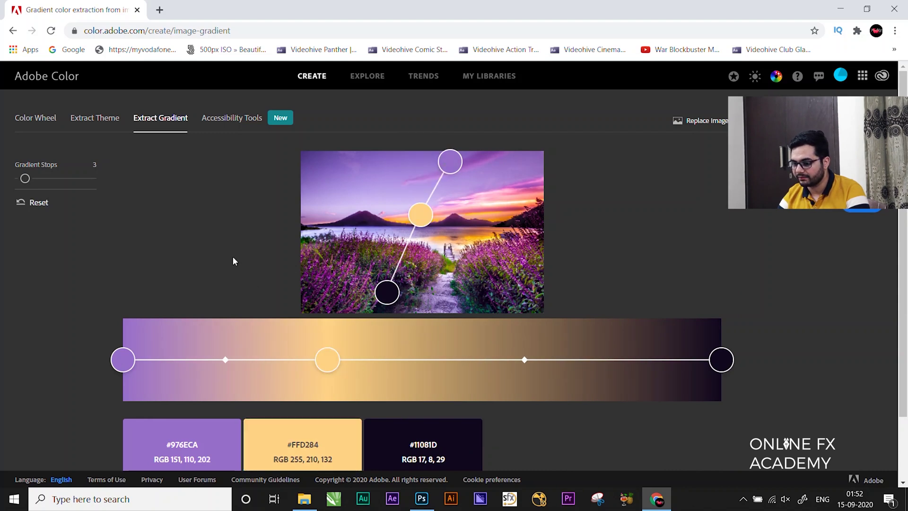
scroll(94, 284, "down", 2)
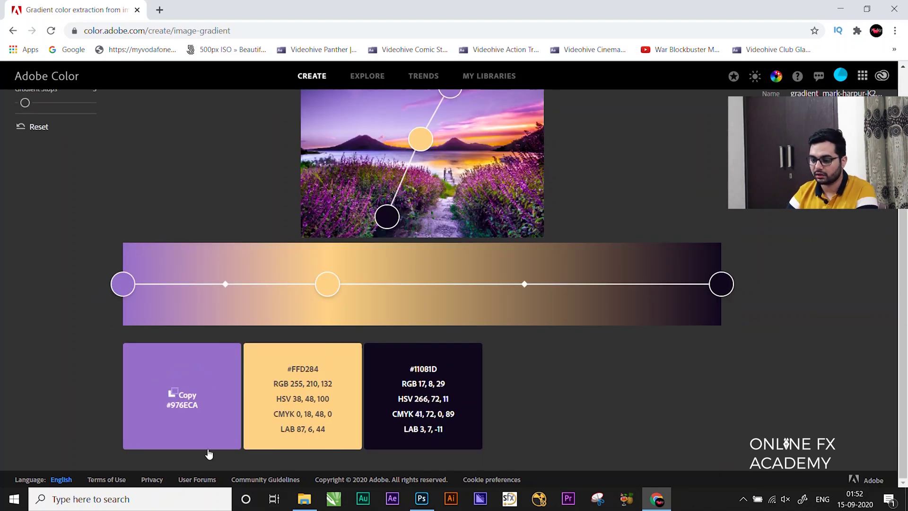
mouse_move(144, 380)
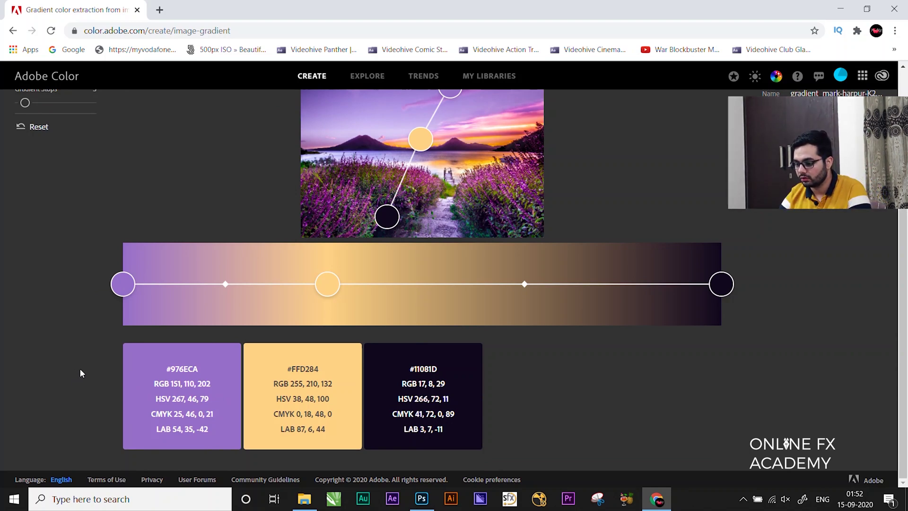
Switch to Photoshop and rename the Background copy layer as Subject
left_click(421, 502)
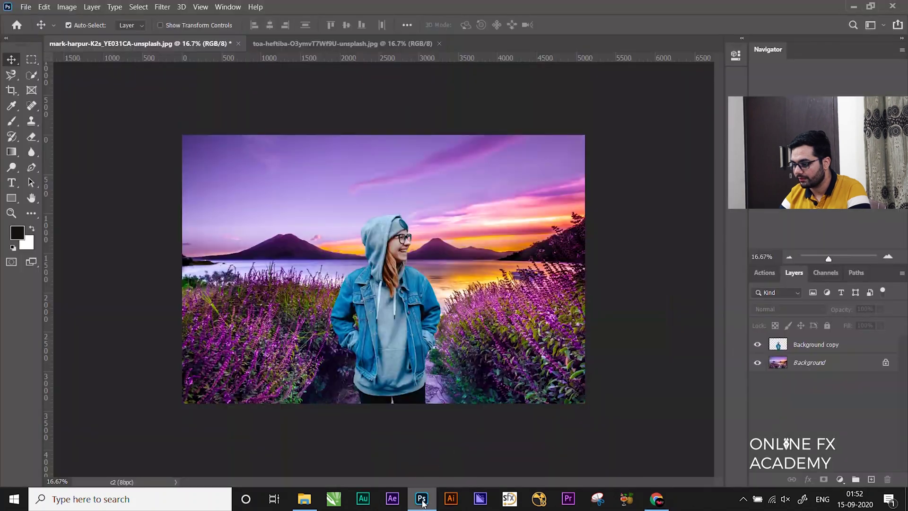
double_click(806, 349)
type("Subject")
key("Return")
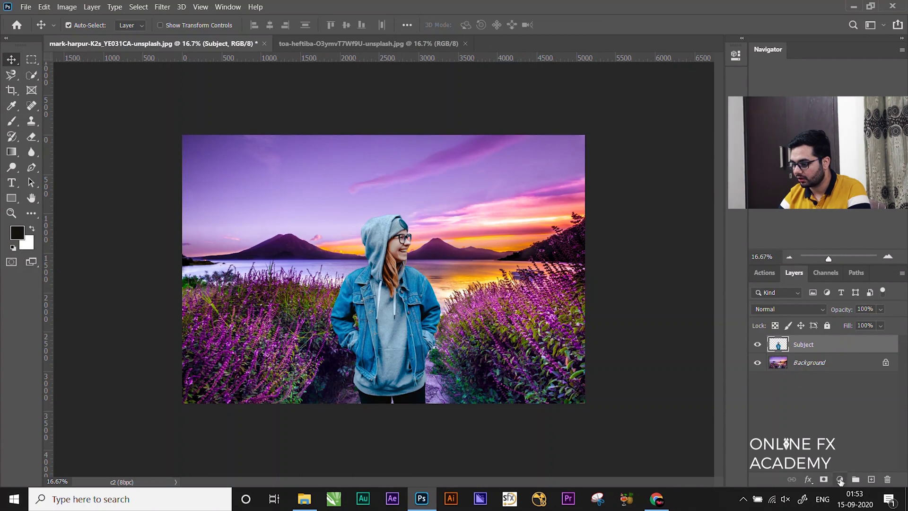
Add a Gradient Map adjustment above the Subject layer and clip it to that layer
left_click(840, 479)
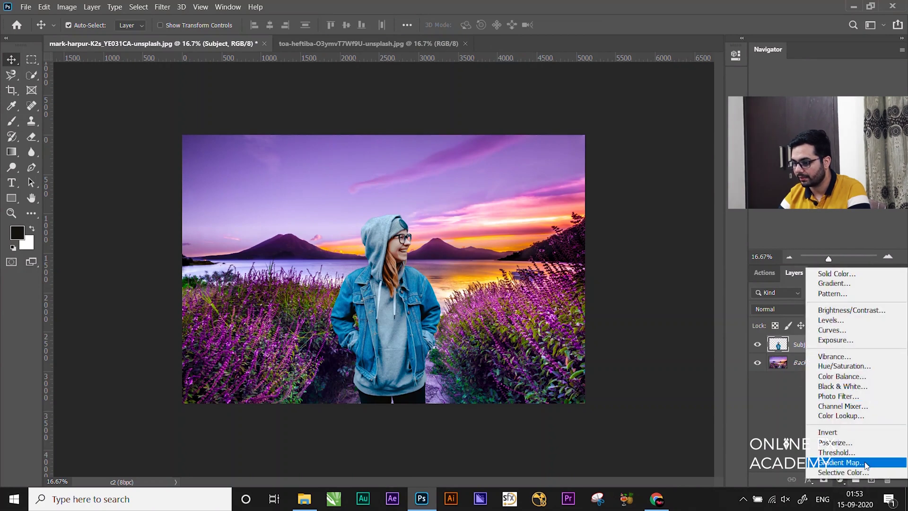
left_click(870, 462)
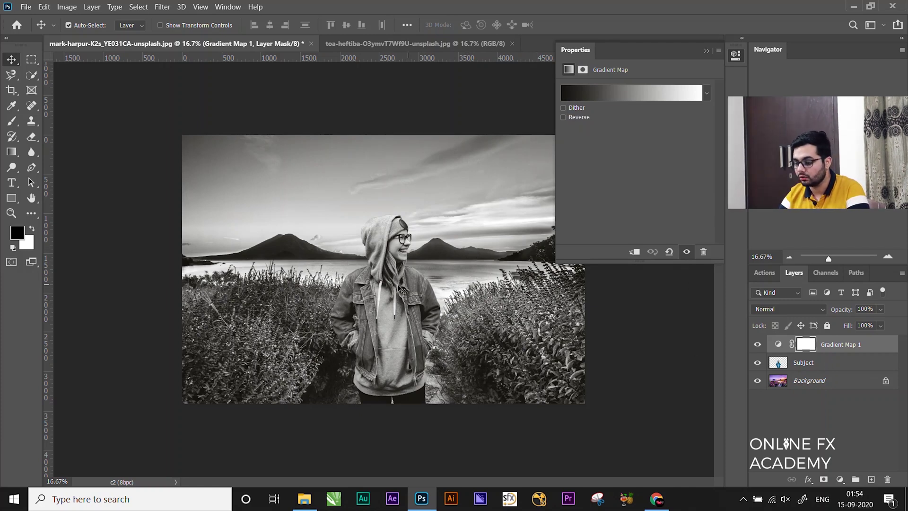
left_click_drag(798, 349, 834, 351)
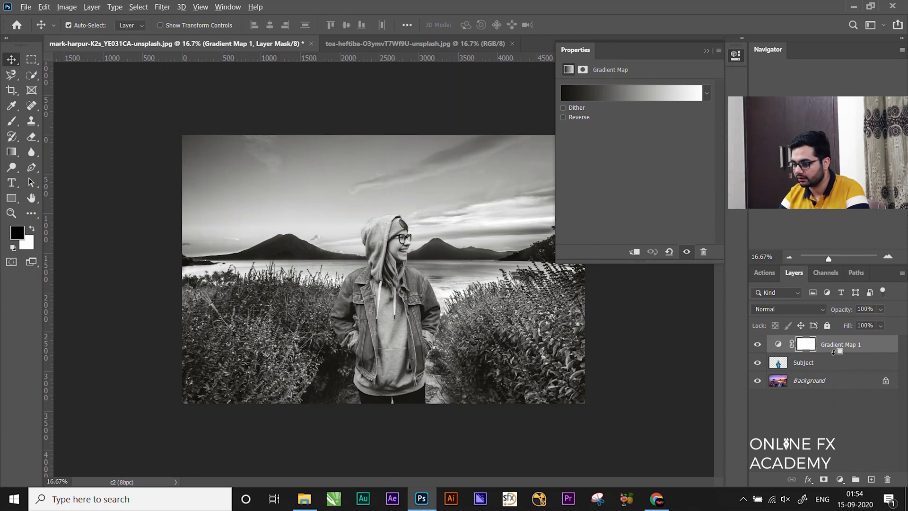
left_click(834, 351, "alt")
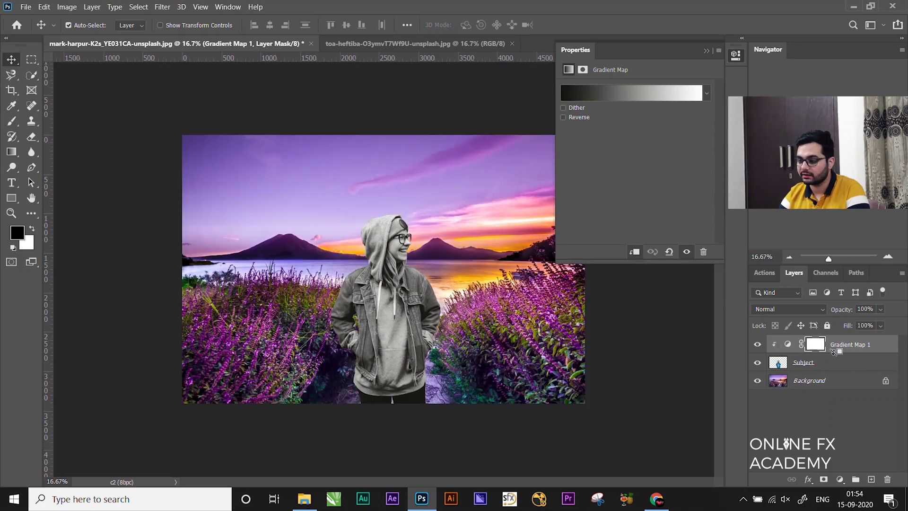
Set the gradient map's white end stop to the purple #976ECA copied from the Adobe Color page
left_click(641, 98)
left_click_drag(610, 82, 782, 44)
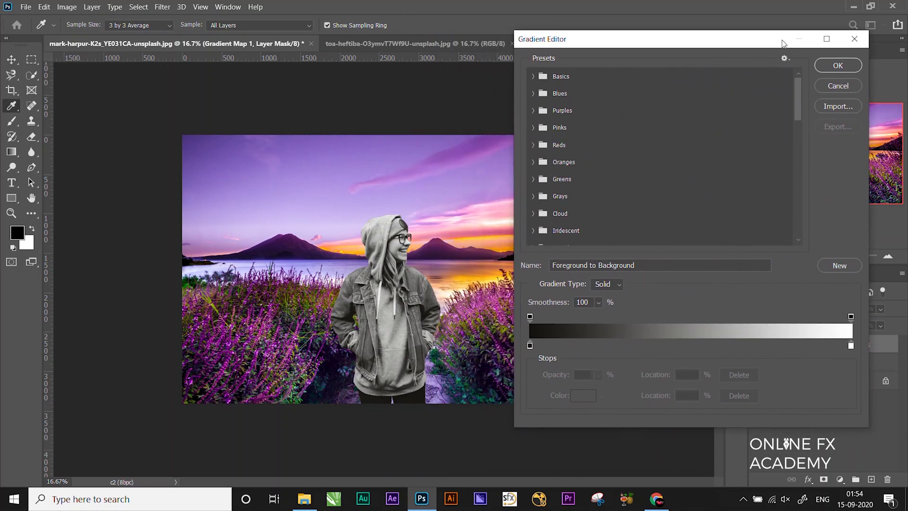
left_click(851, 346)
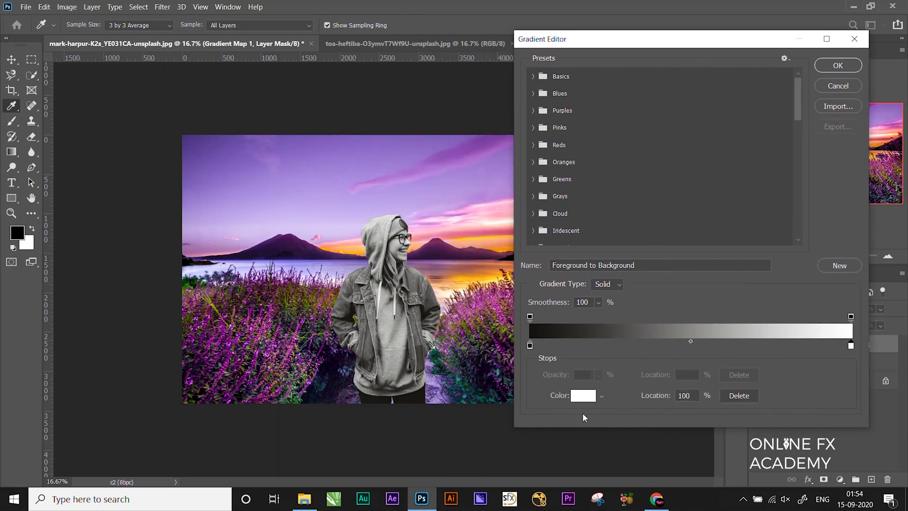
left_click(584, 398)
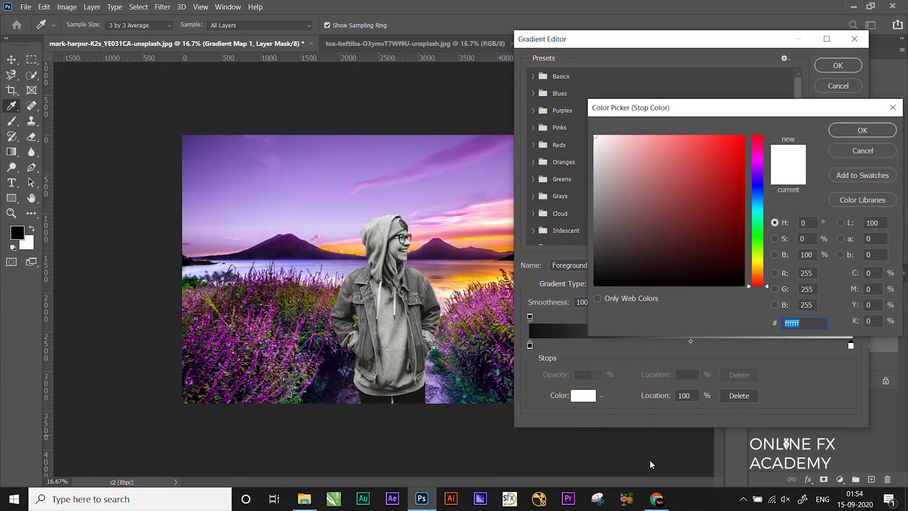
left_click(657, 499)
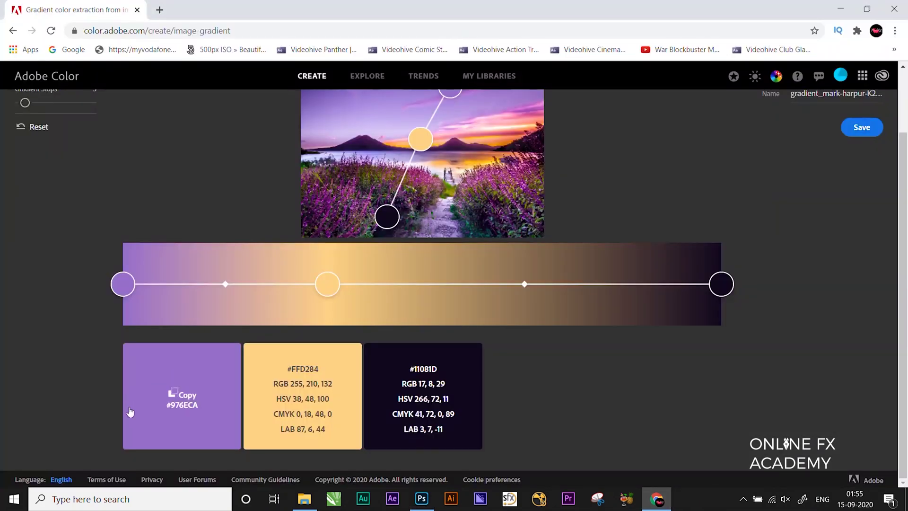
mouse_move(173, 433)
left_click(174, 404)
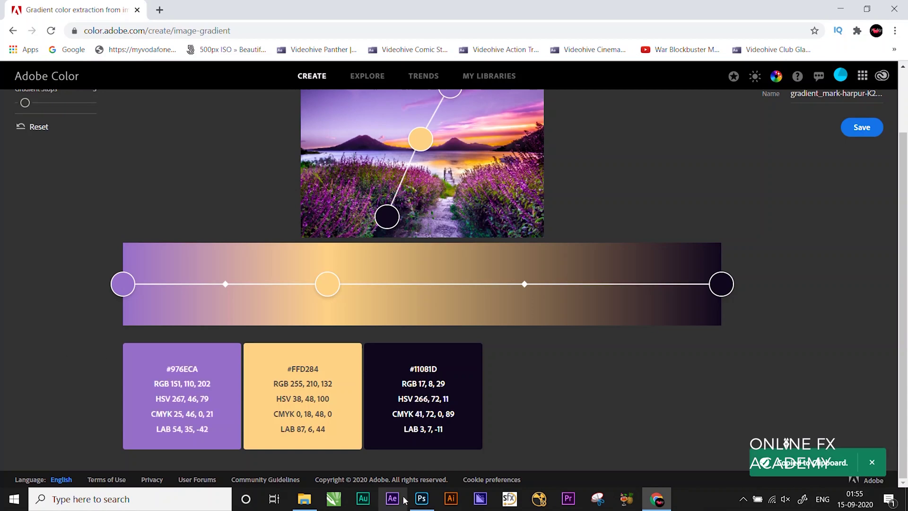
left_click(426, 501)
key("ctrl+a")
key("ctrl+v")
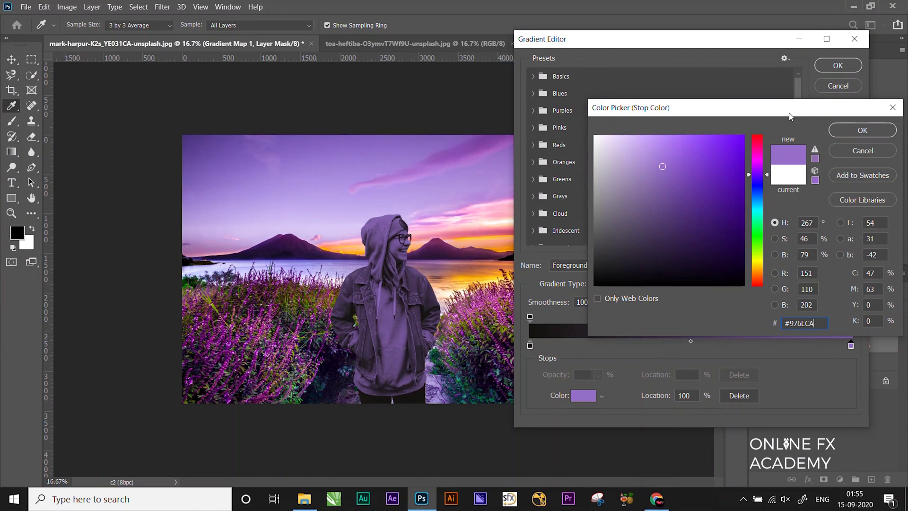
left_click(846, 132)
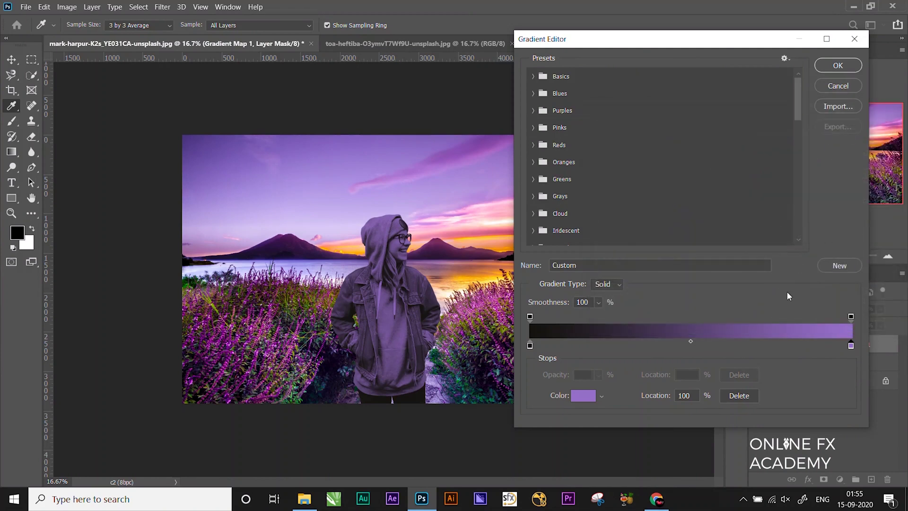
Copy the dark colour #11081D from Adobe Color and apply it to the gradient's black stop at location 0%
left_click(656, 499)
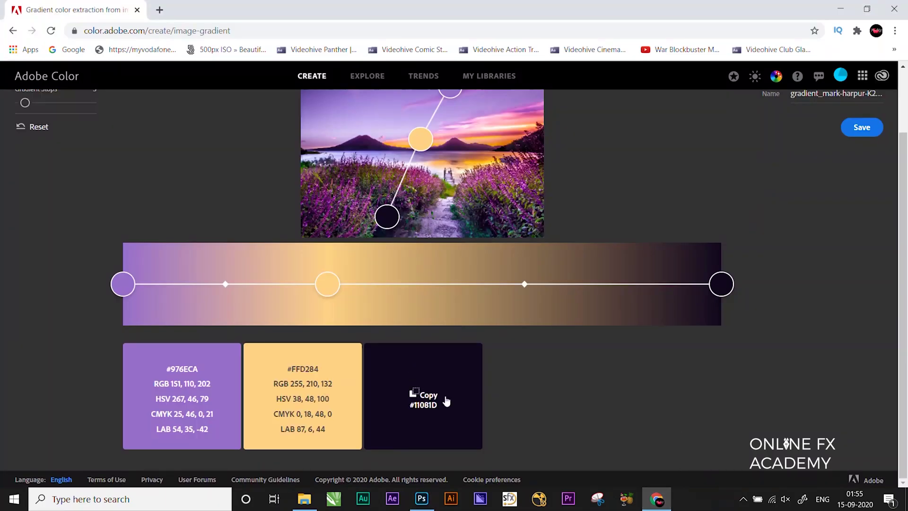
left_click(416, 394)
left_click(421, 499)
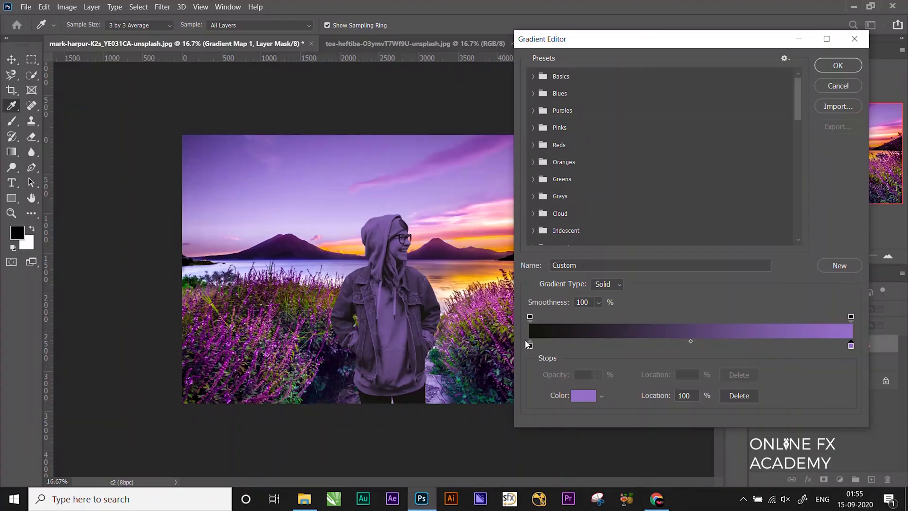
left_click(530, 346)
left_click(580, 395)
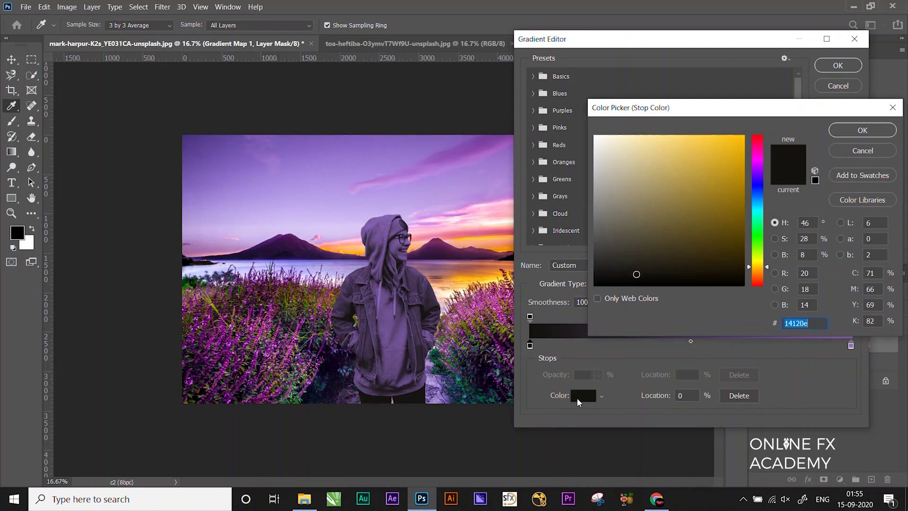
key("ctrl+v")
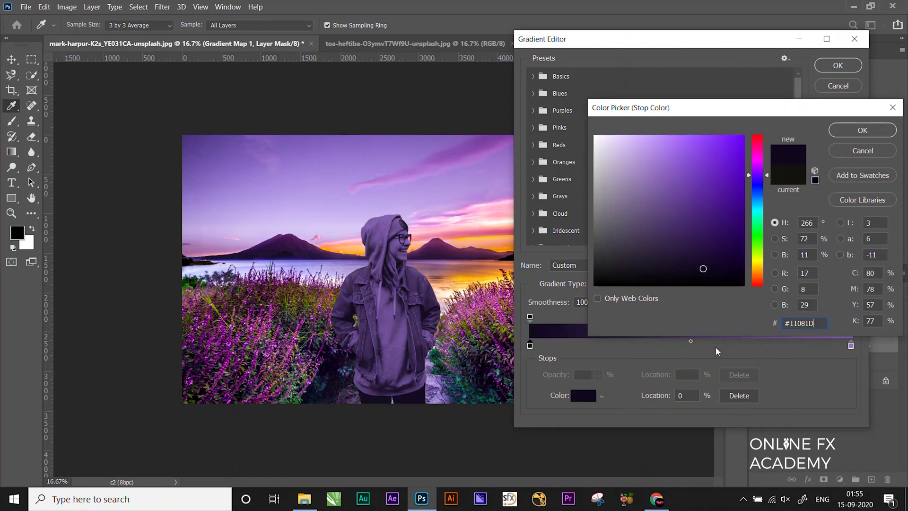
left_click(861, 130)
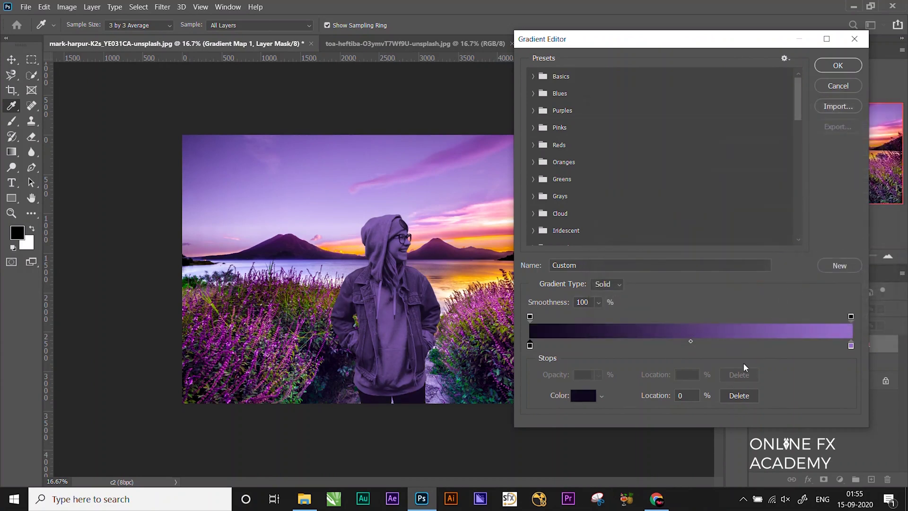
Add a colour stop at 73% using #FFD284 copied from Adobe Color, and accept the edited gradient
left_click(657, 499)
mouse_move(295, 395)
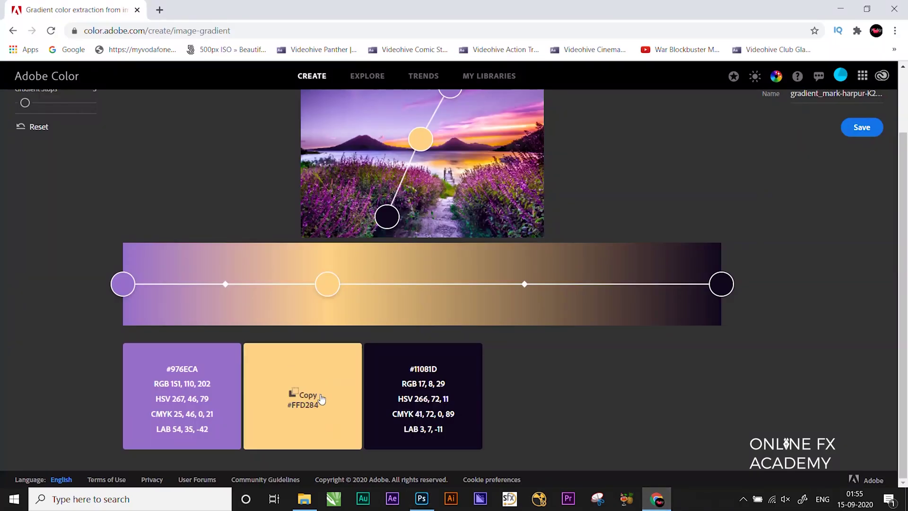
left_click(295, 394)
key("alt+Tab")
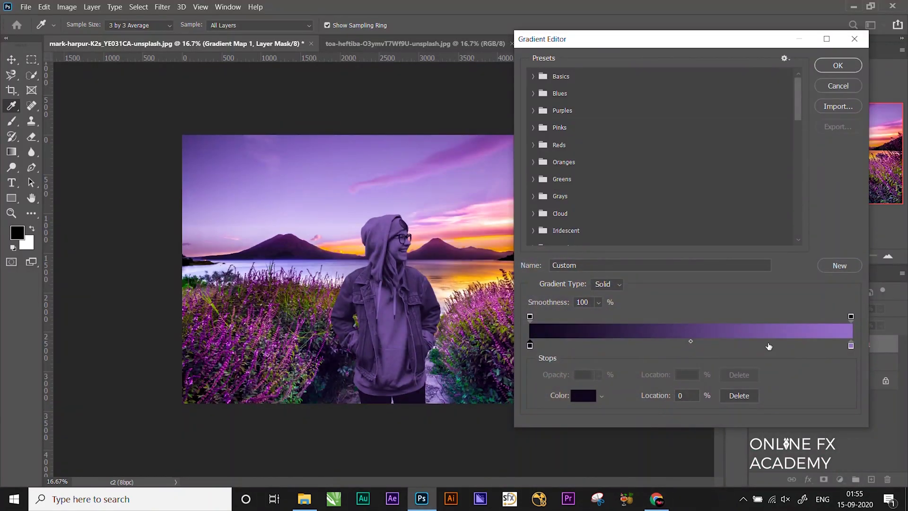
left_click(764, 346)
double_click(765, 346)
type("#FFD284")
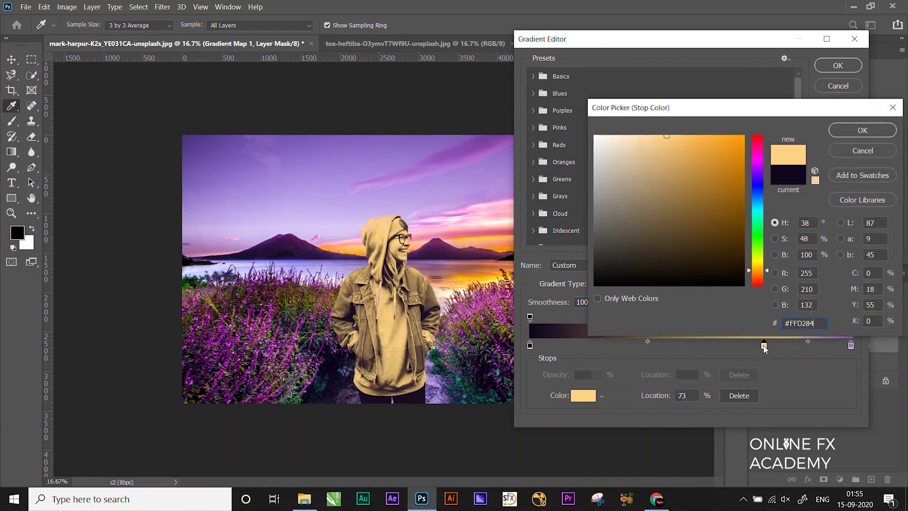
left_click(864, 129)
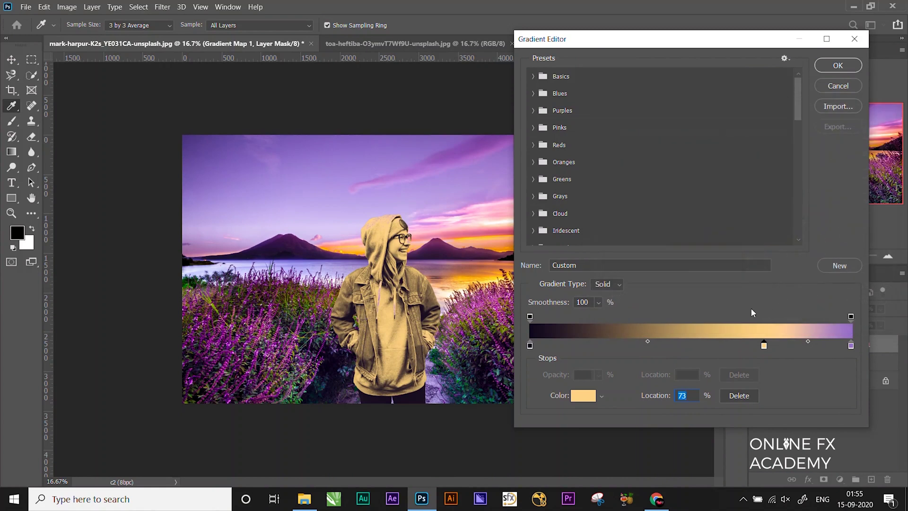
left_click(837, 65)
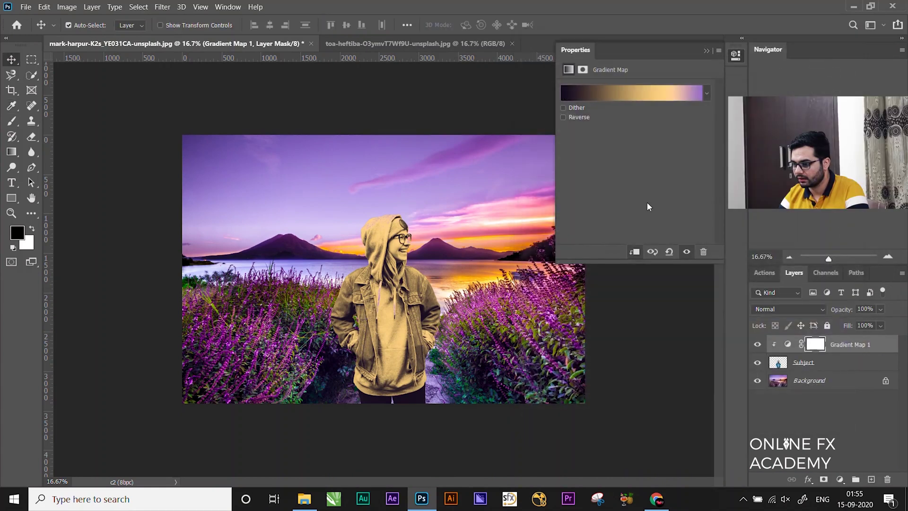
Set the gradient map layer's blend mode to Soft Light and toggle its visibility to compare the effect
left_click(706, 51)
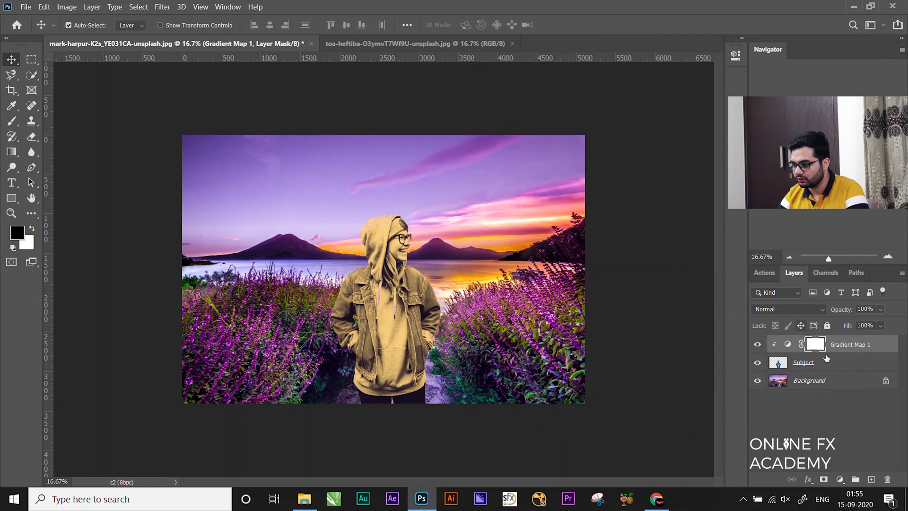
left_click(794, 311)
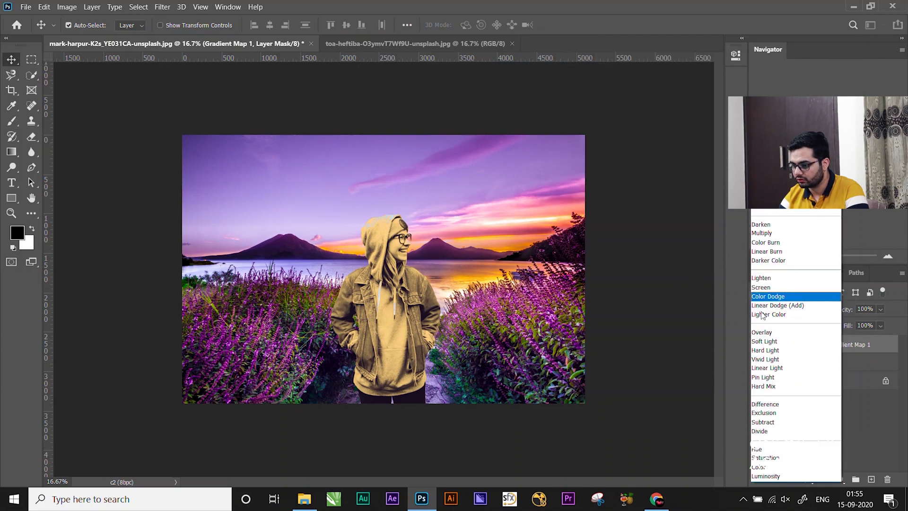
left_click(766, 341)
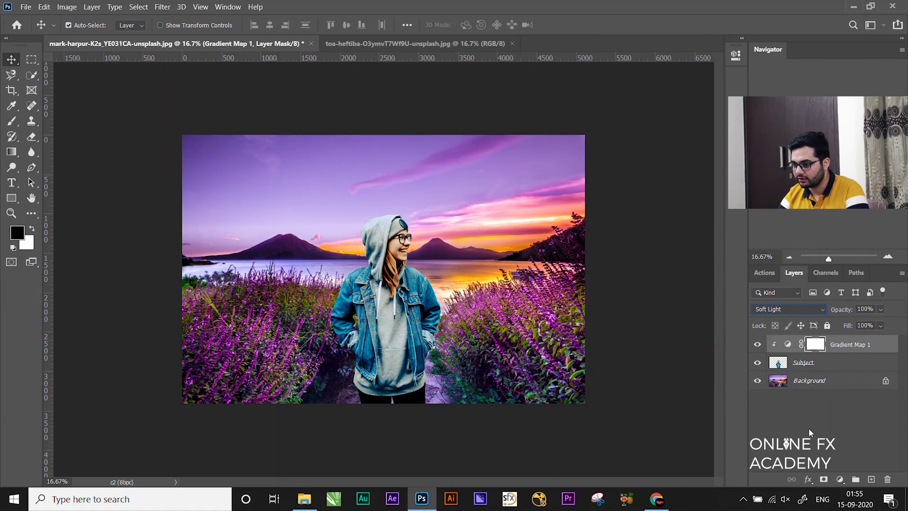
left_click(833, 338)
left_click(833, 339)
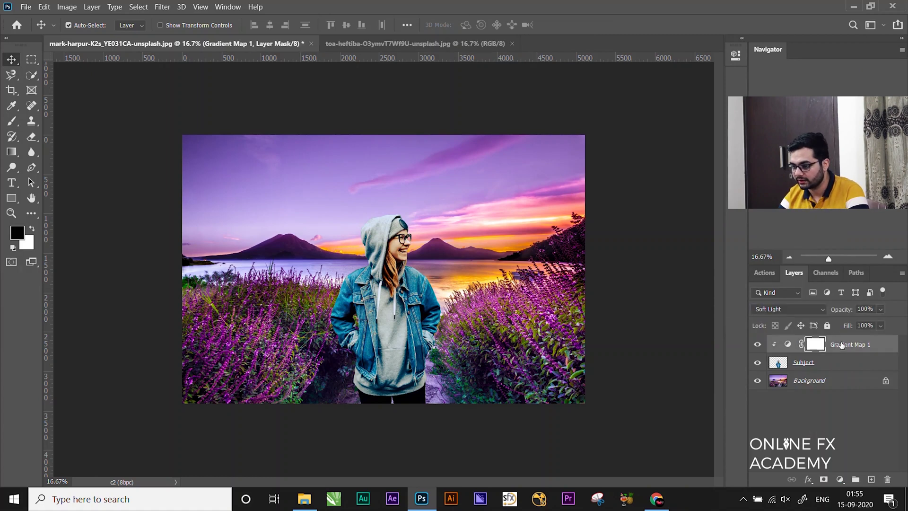
left_click(757, 347)
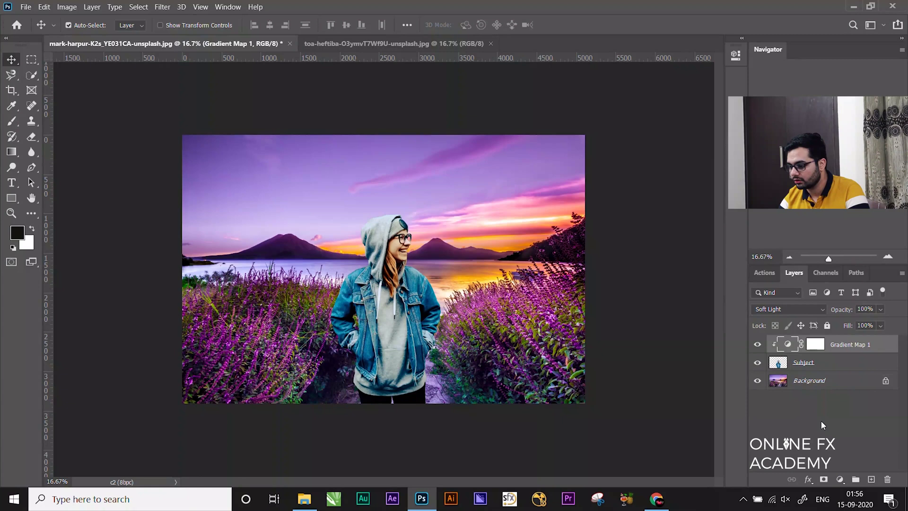
Add a Photo Filter adjustment layer above the gradient map and set its filter to Violet
left_click(840, 479)
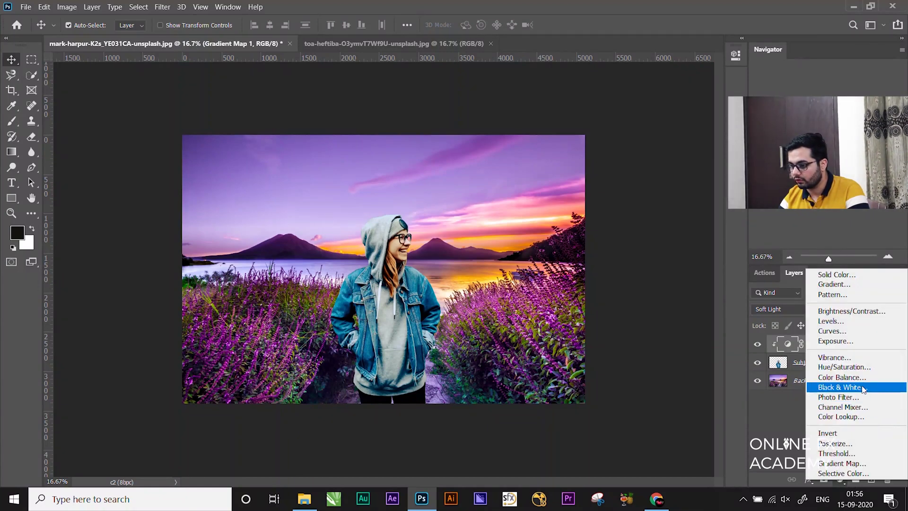
left_click(846, 397)
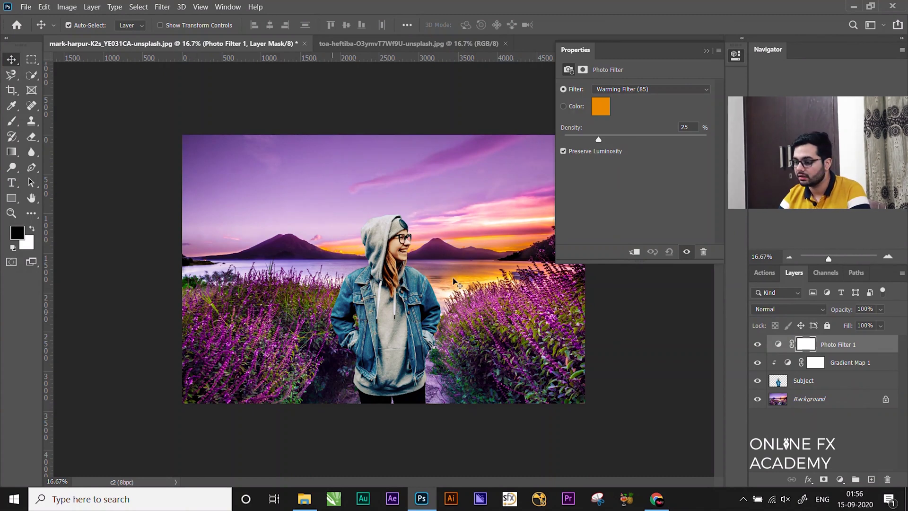
left_click(646, 90)
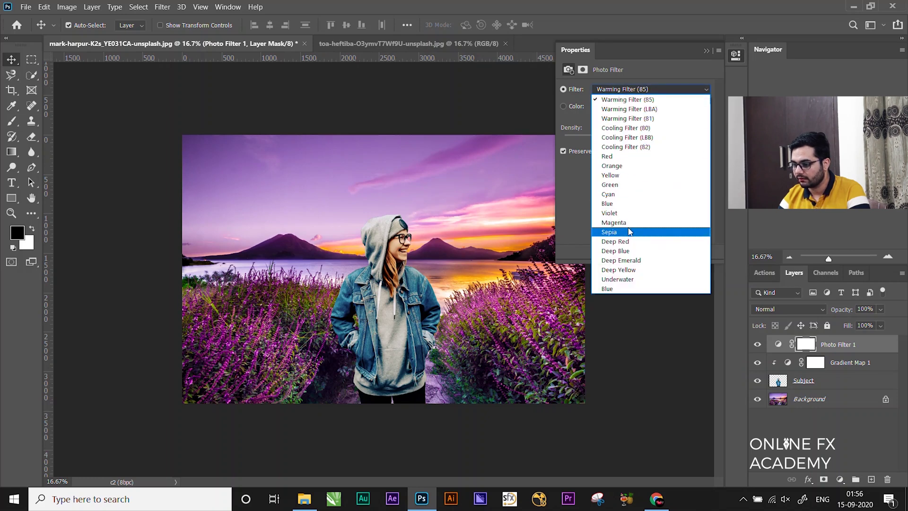
left_click(630, 215)
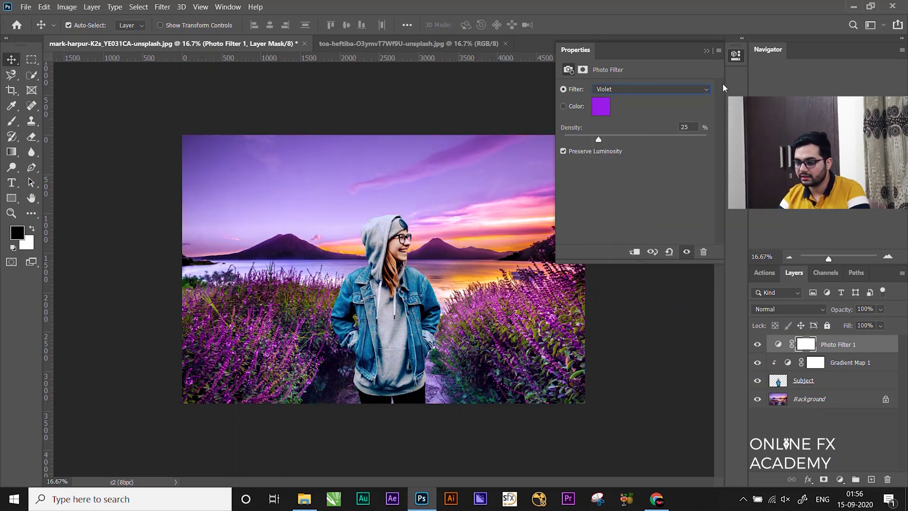
Reduce the opacity of the Photo Filter adjustment layer
left_click(707, 50)
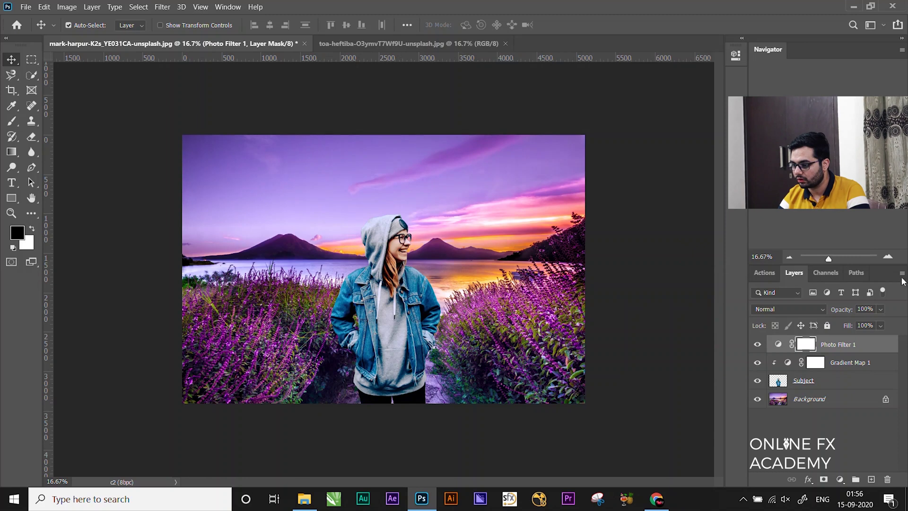
left_click_drag(846, 313, 814, 314)
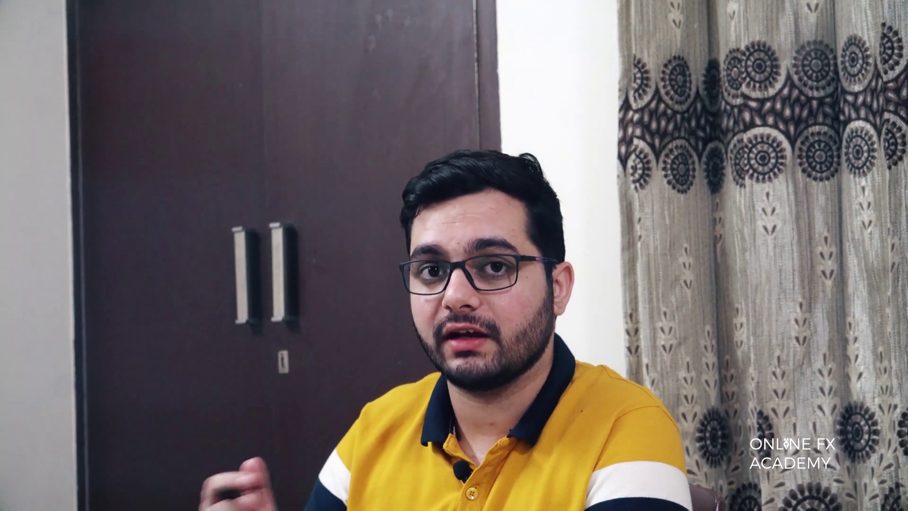
Add a Color Lookup adjustment layer above the photo filter and load the Candlelight.CUBE 3D LUT
left_click(839, 480)
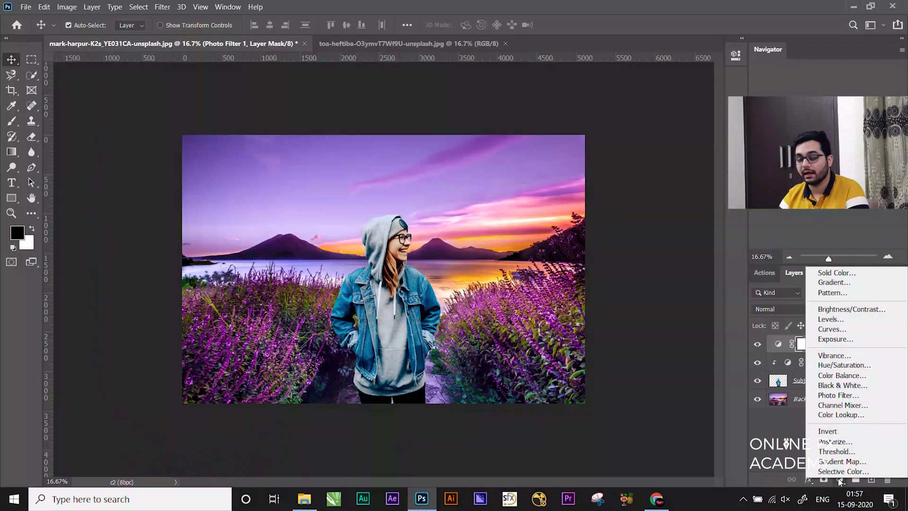
left_click(852, 415)
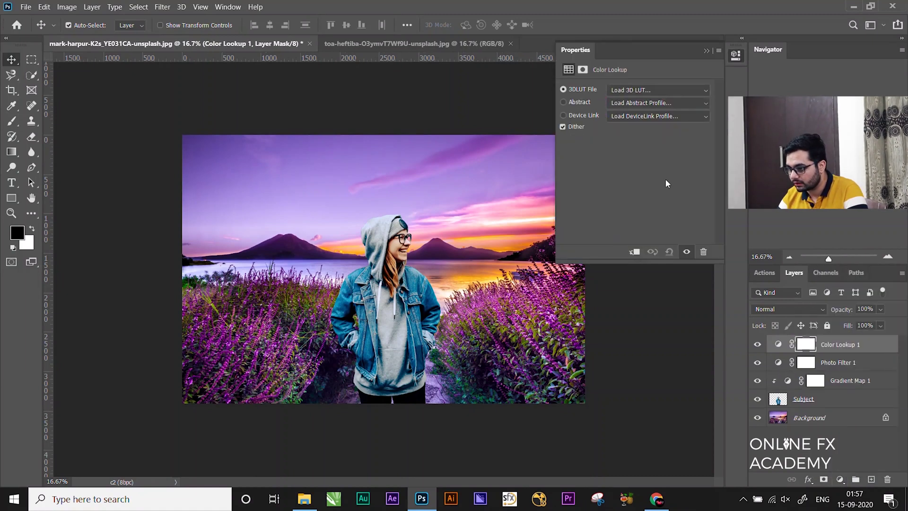
left_click(666, 91)
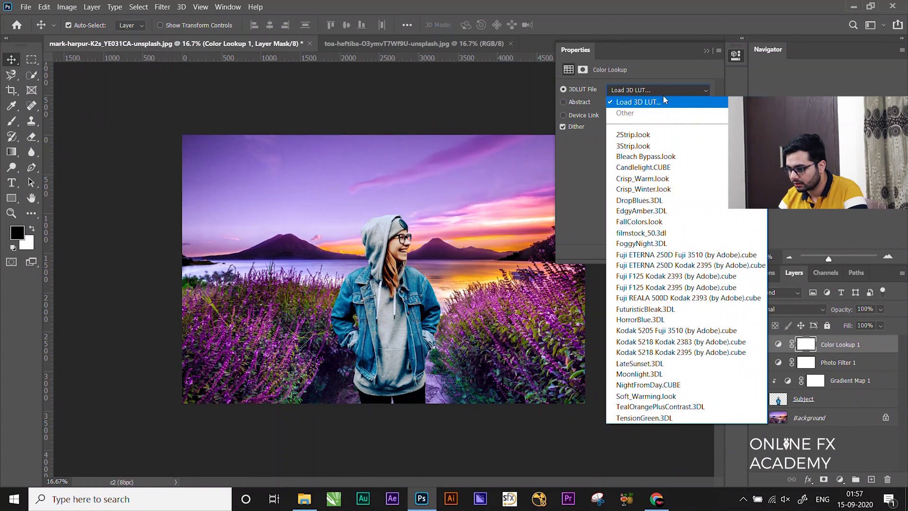
left_click(660, 170)
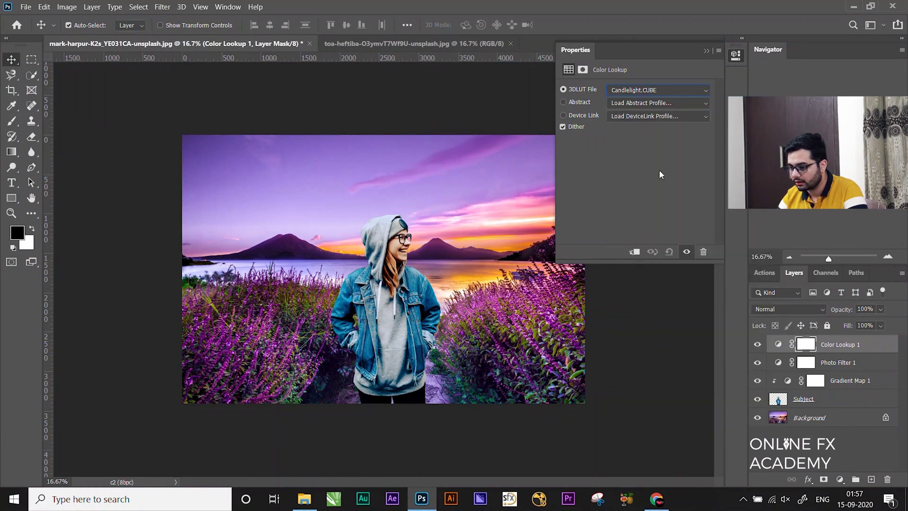
left_click(707, 52)
Set the Candlelight Color Lookup layer's blend mode to Luminosity and its opacity to 37%
left_click(793, 312)
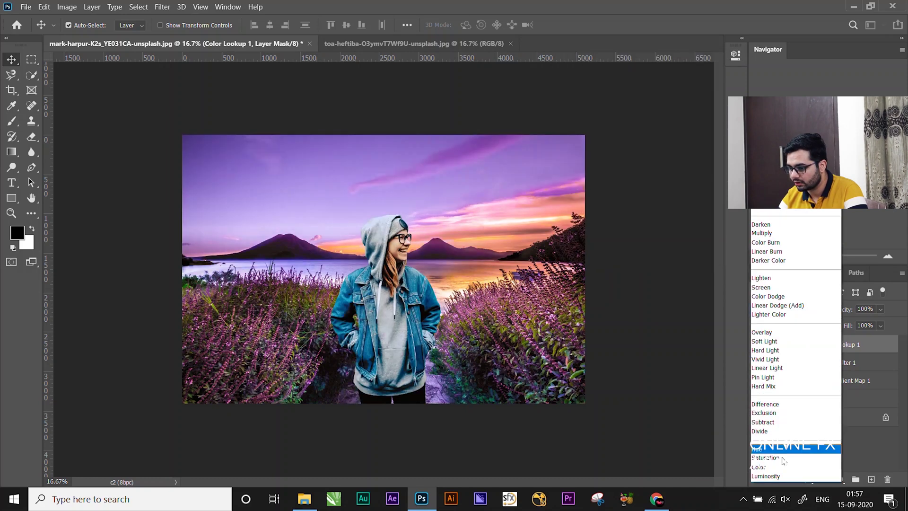
left_click(771, 476)
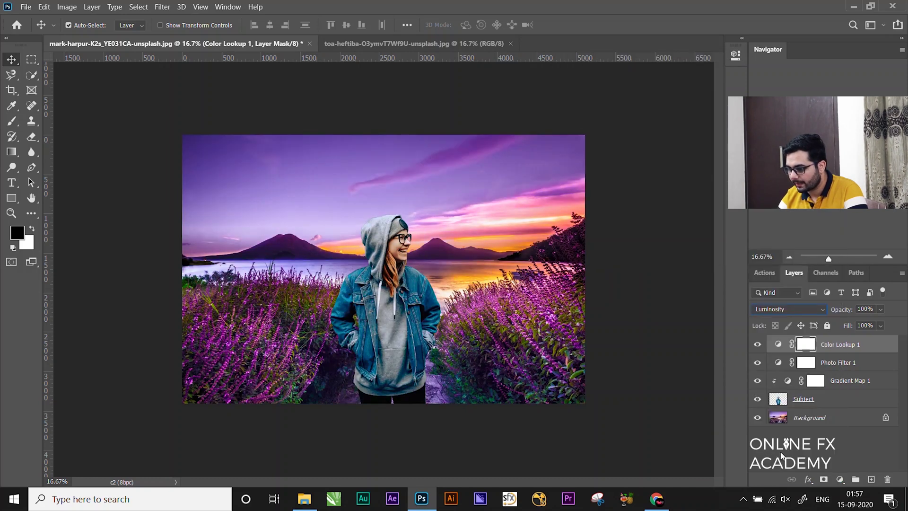
left_click(782, 455)
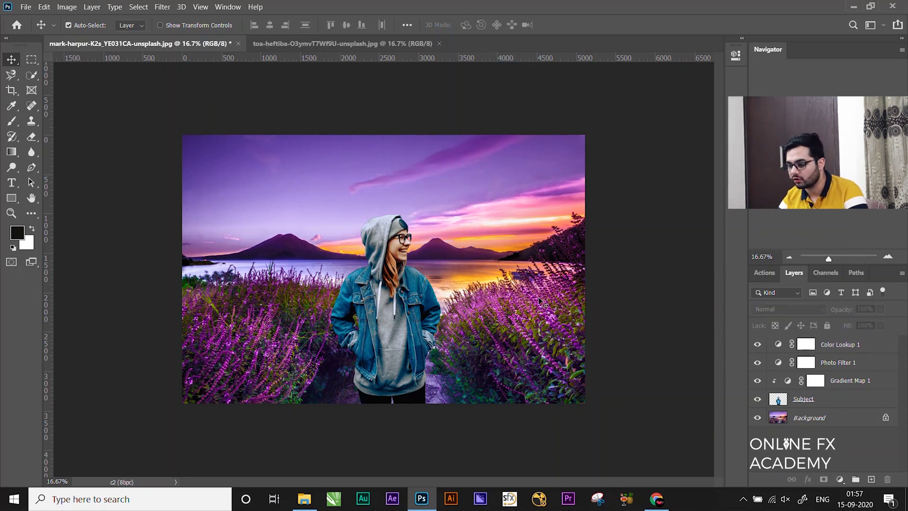
left_click(869, 346)
left_click_drag(846, 309, 821, 312)
left_click_drag(810, 312, 808, 311)
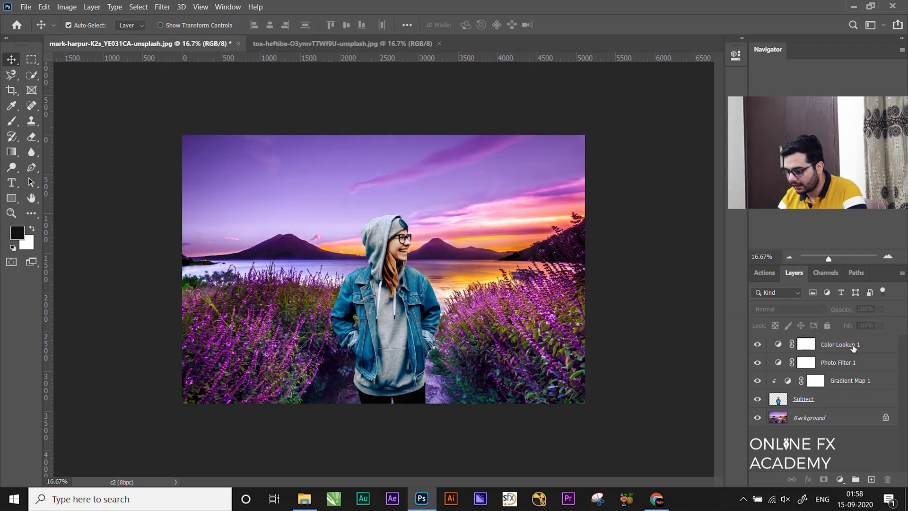
left_click(853, 346)
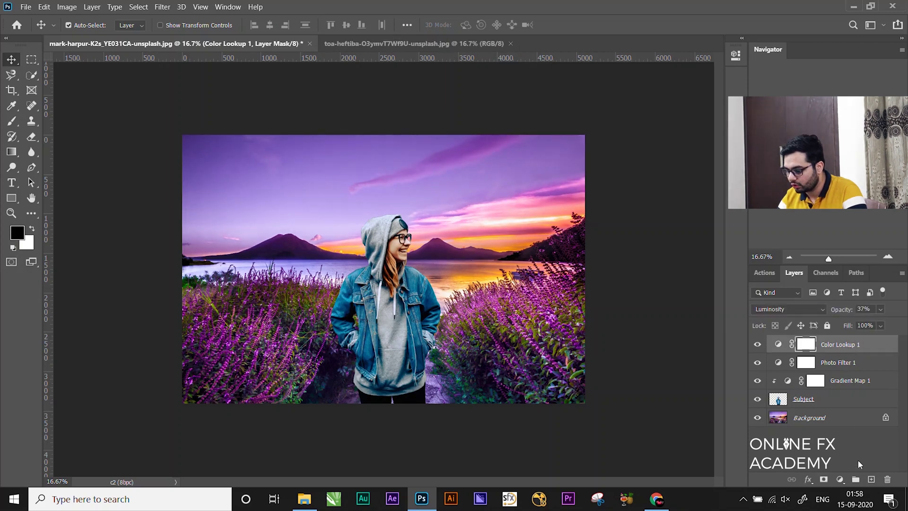
Add a Brightness/Contrast adjustment layer on top with brightness 16 and contrast -4
left_click(840, 480)
left_click(848, 312)
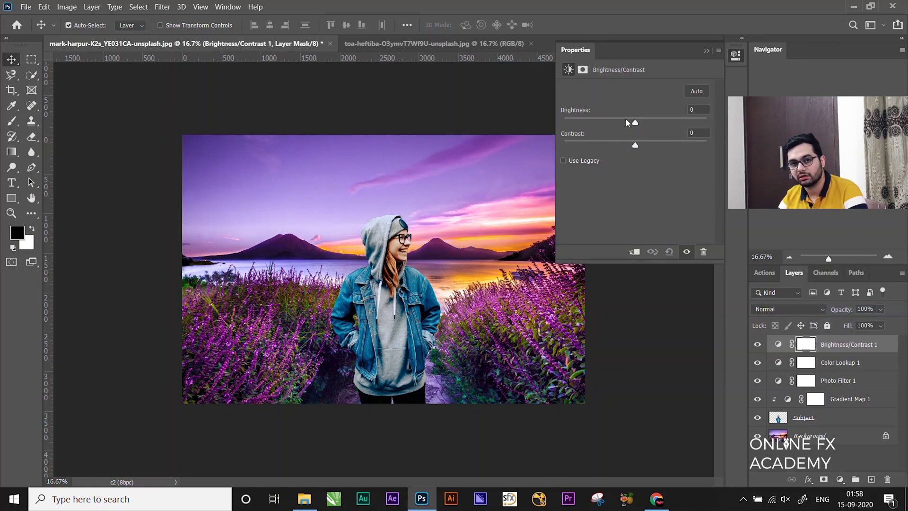
left_click_drag(635, 122, 634, 153)
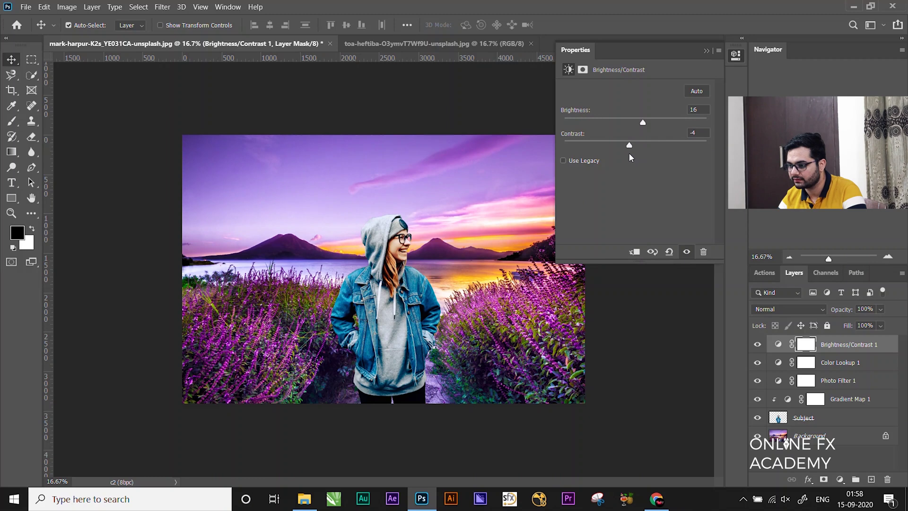
left_click(846, 349)
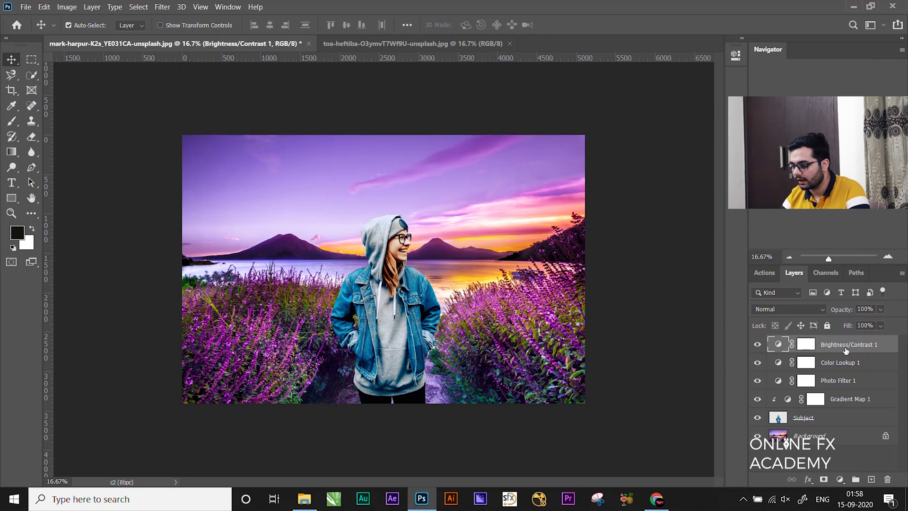
Add a second Color Lookup adjustment layer on top and load the FoggyNight.3DL 3D LUT
left_click(840, 479)
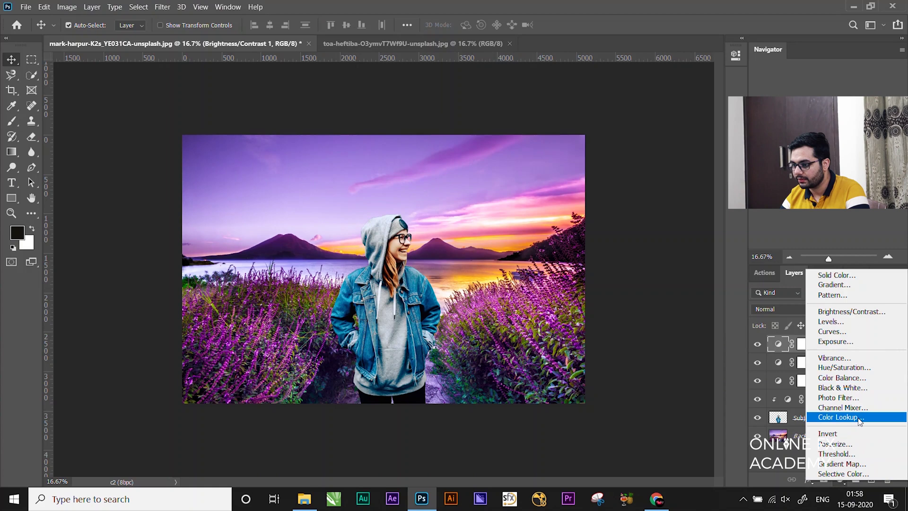
left_click(841, 417)
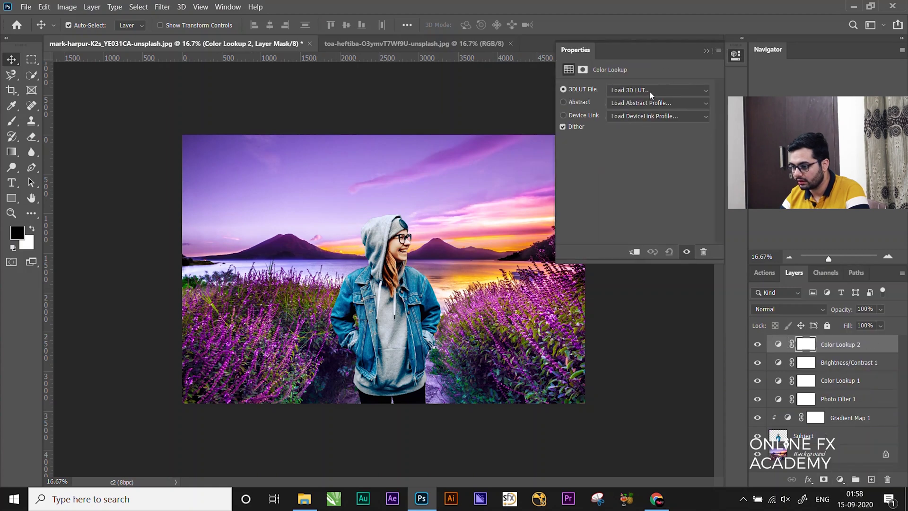
left_click(649, 90)
left_click(660, 242)
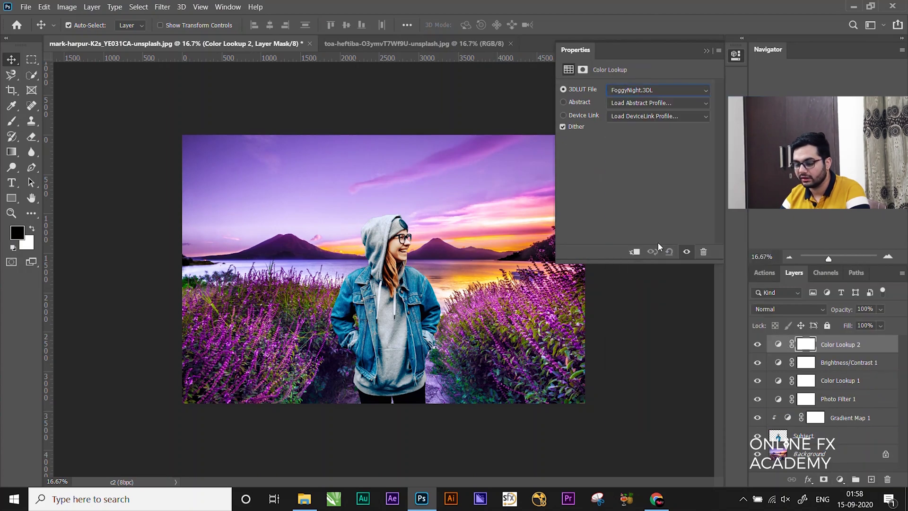
Set the FoggyNight Color Lookup layer's blend mode to Lighten and its opacity to 61%
left_click(803, 309)
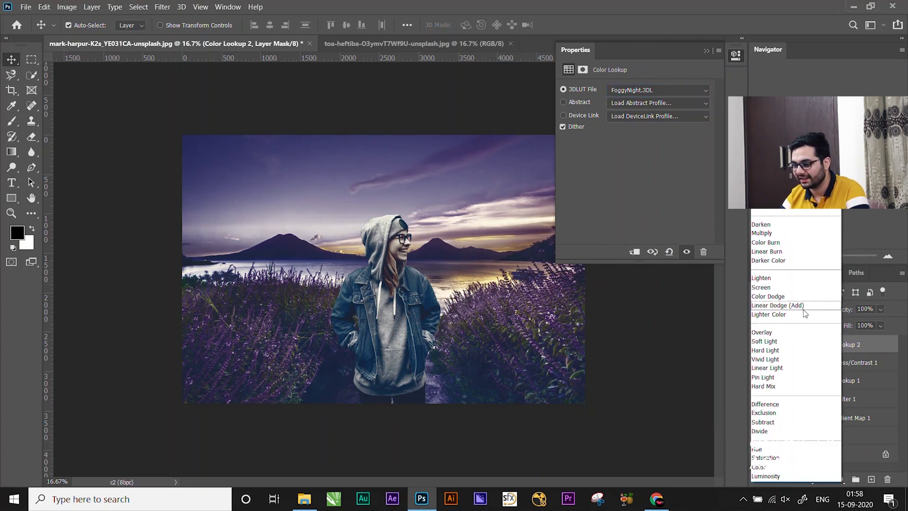
left_click(778, 279)
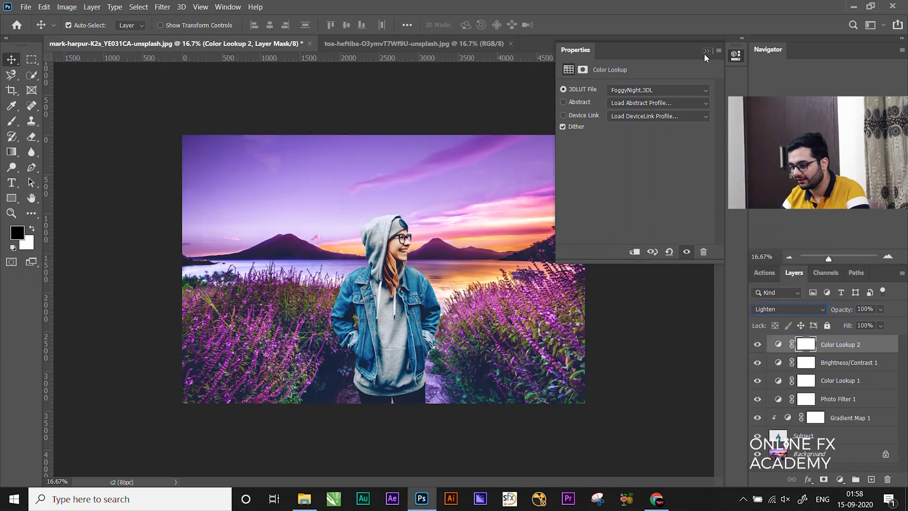
left_click(705, 51)
left_click_drag(843, 311, 820, 310)
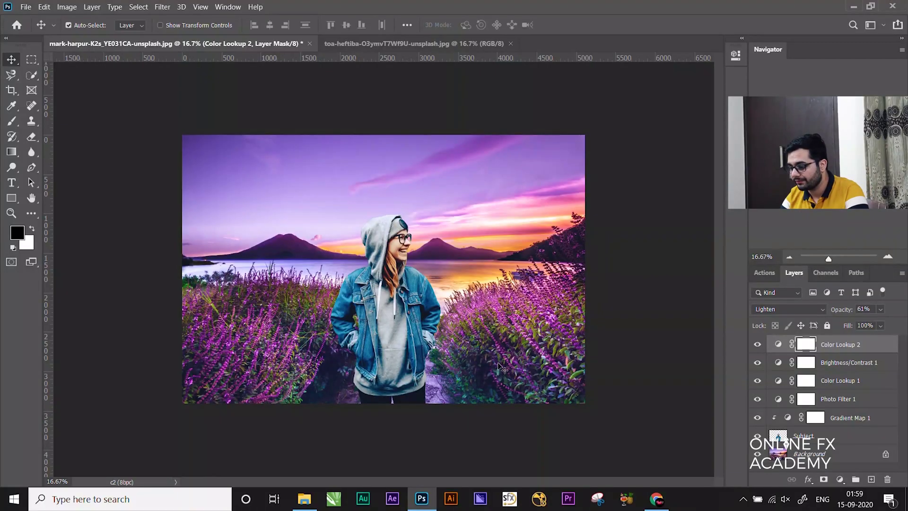
Duplicate the Background layer and convert the copy for smart filters
left_click(855, 454)
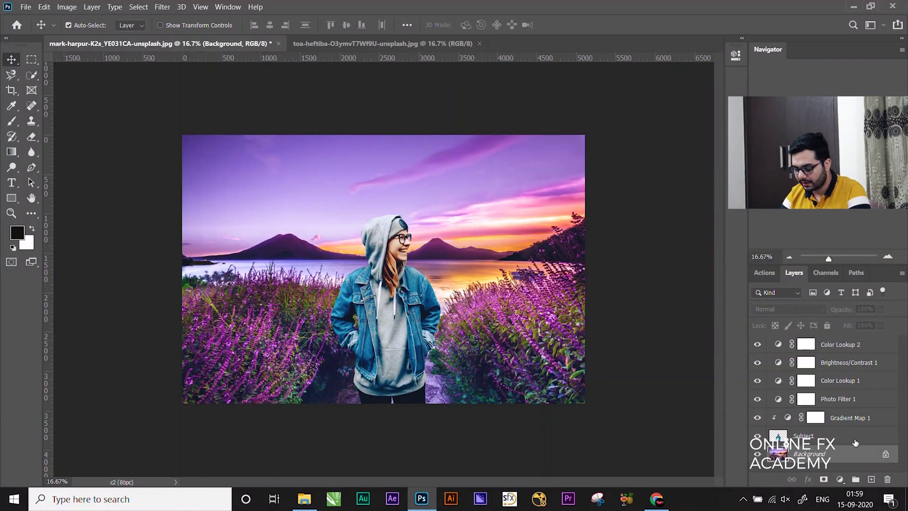
key("ctrl+j")
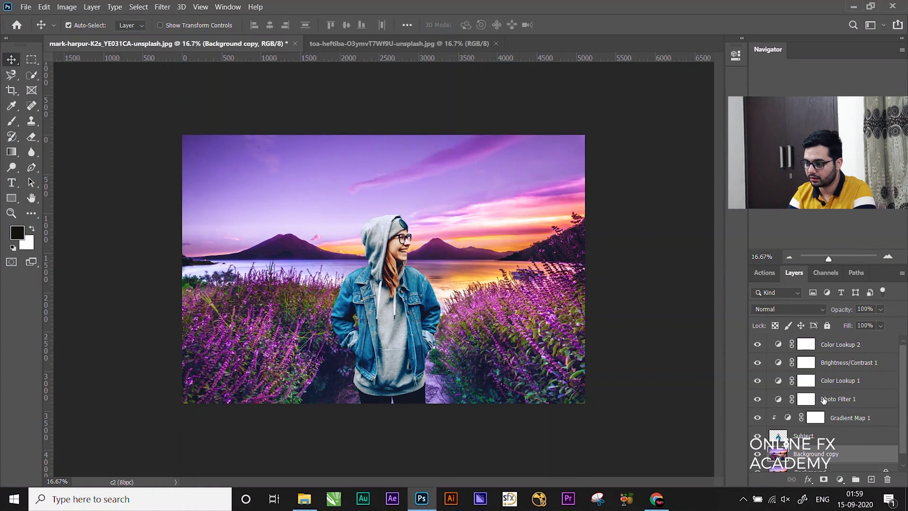
scroll(823, 400, "down", 1)
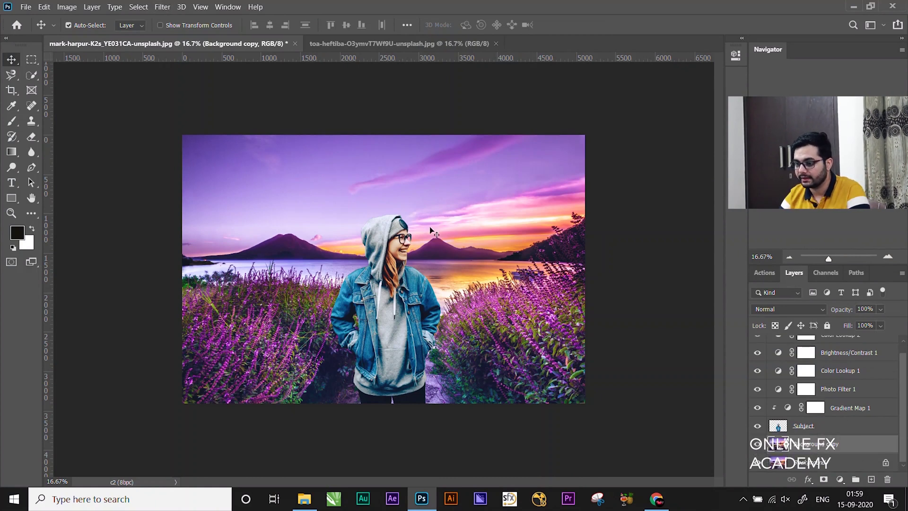
left_click(161, 7)
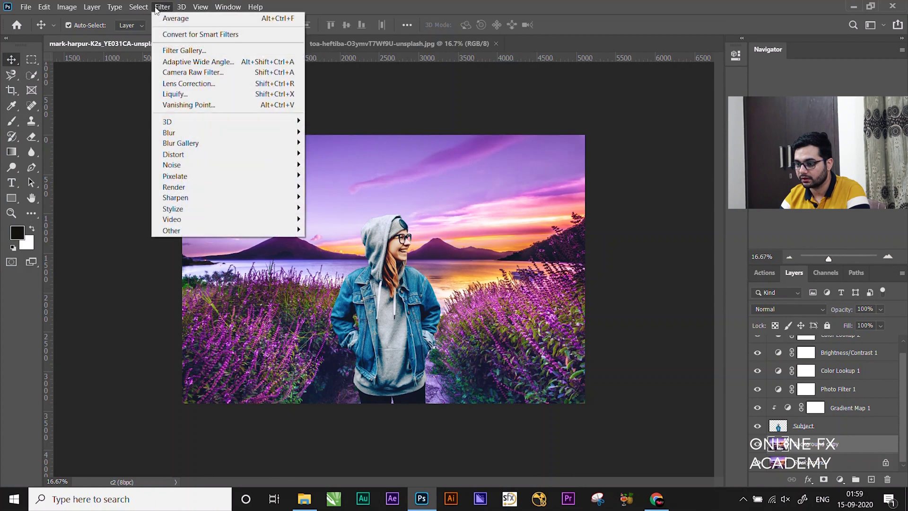
left_click(176, 37)
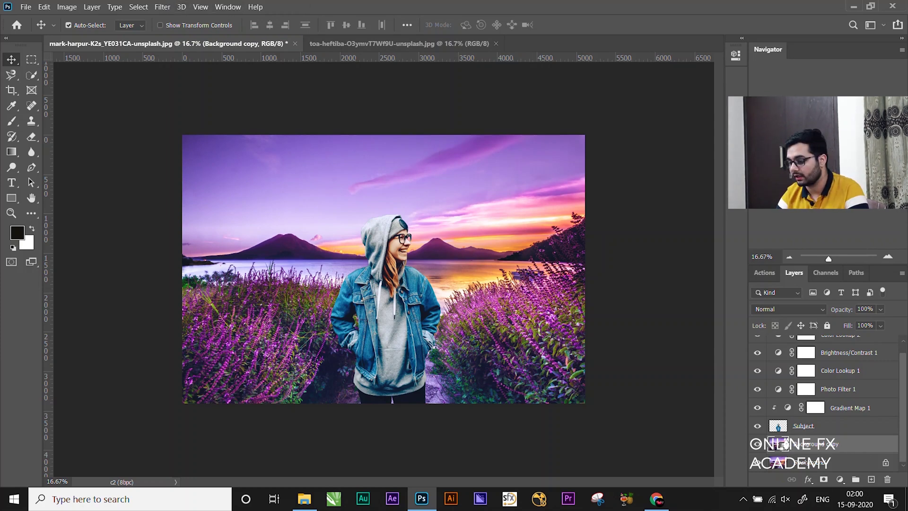
Apply a Box Blur with a radius of 6 pixels to the background copy
left_click(161, 7)
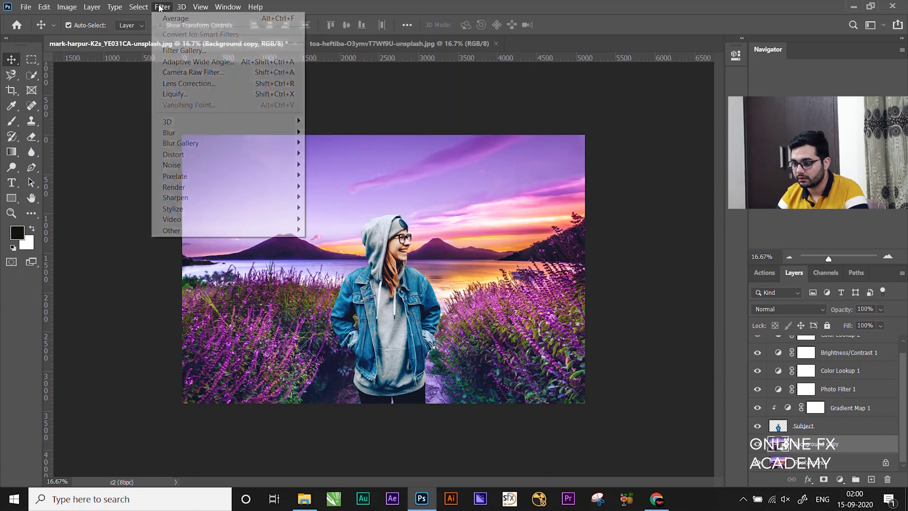
mouse_move(199, 133)
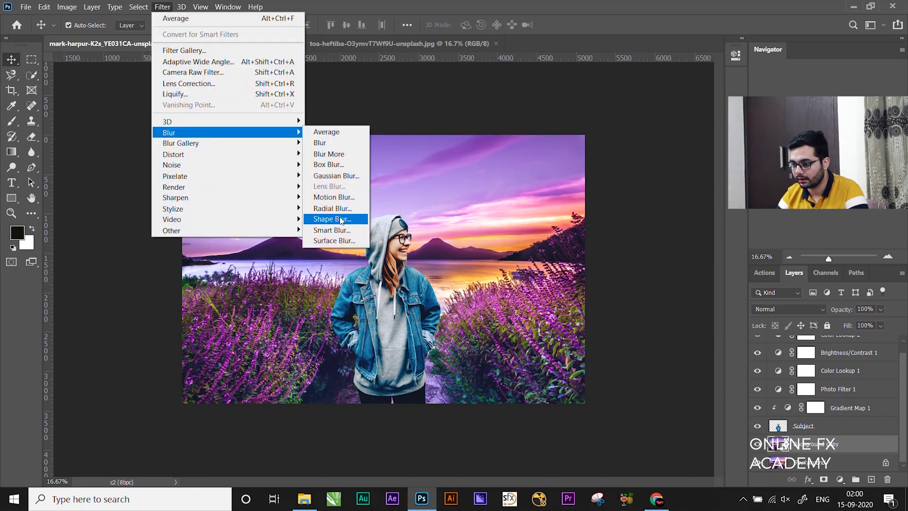
left_click(341, 165)
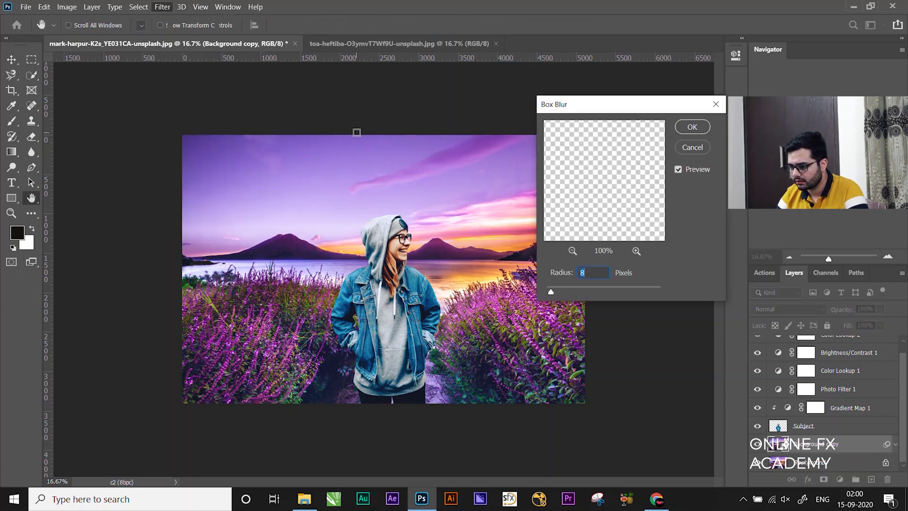
mouse_move(553, 291)
left_mouse_down()
mouse_move(560, 293)
mouse_move(550, 294)
left_mouse_up()
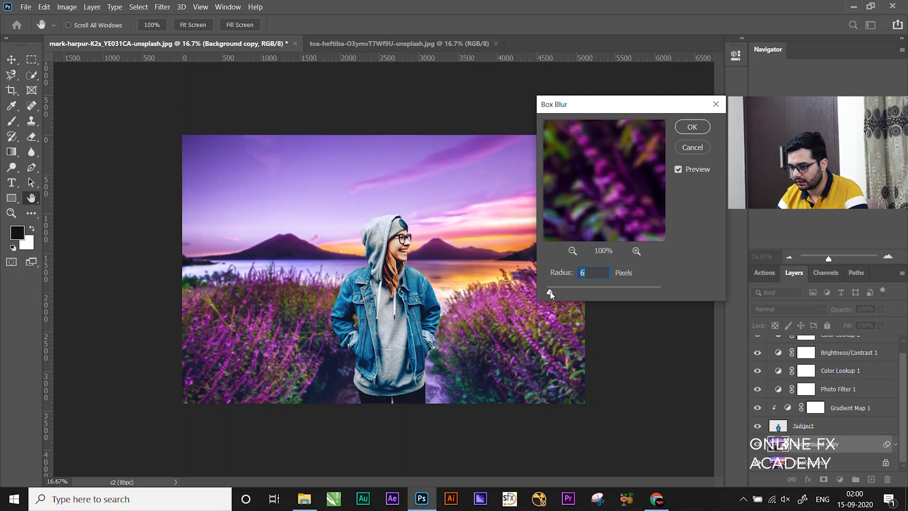
left_click(689, 132)
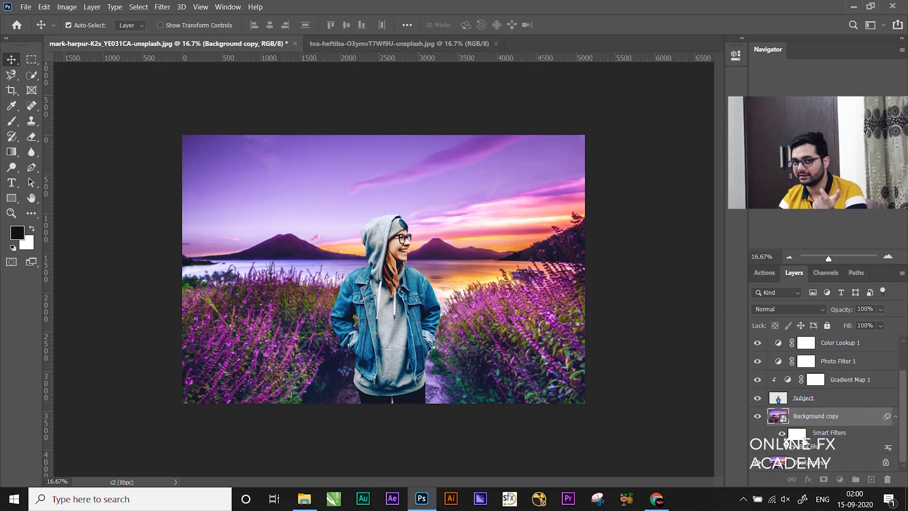
Paint black over the lower foreground on the blur's filter mask with a size 600 brush at 19%, then 36% flow, and hide the background copy to compare
left_click(799, 435)
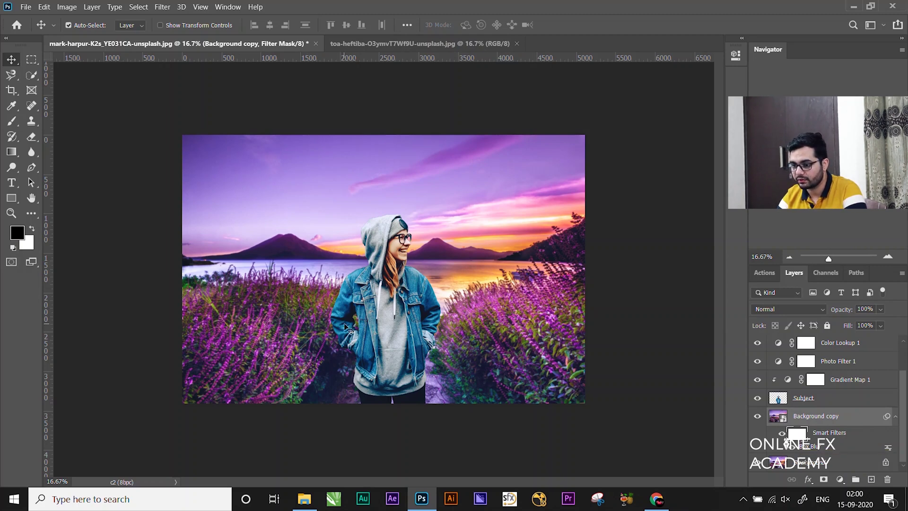
key("b")
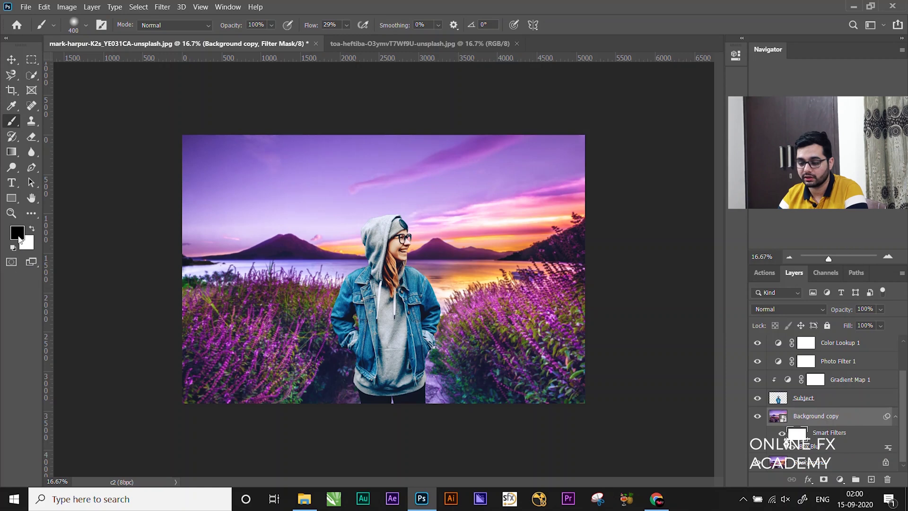
left_click_drag(312, 28, 303, 29)
key("bracketright")
key("bracketright")
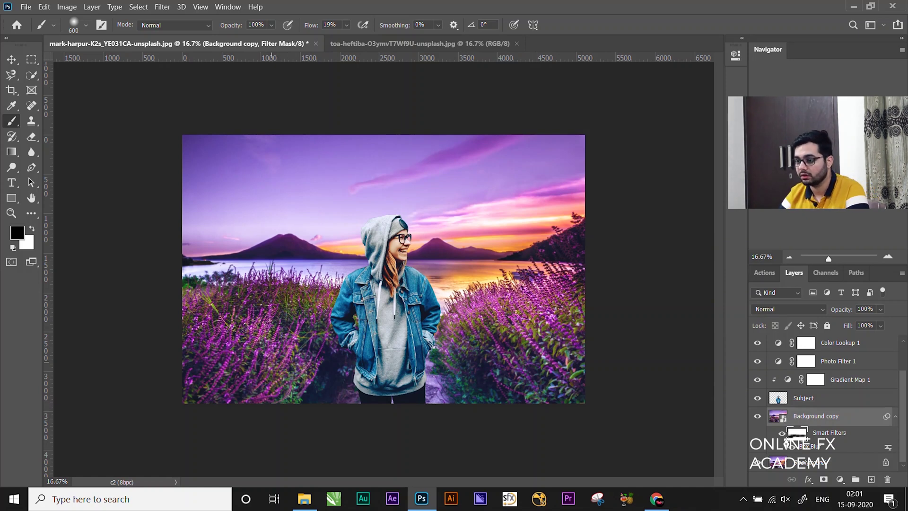
key("shift+3")
key("shift+6")
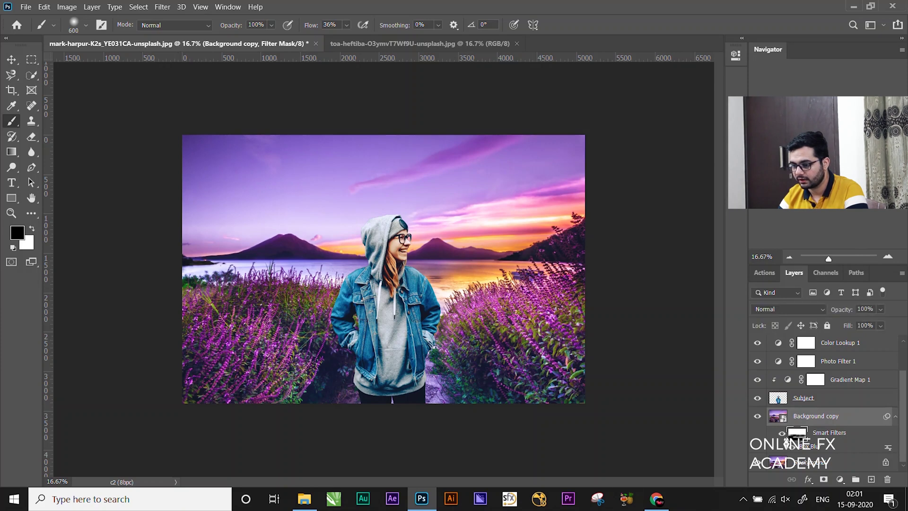
left_click(757, 416)
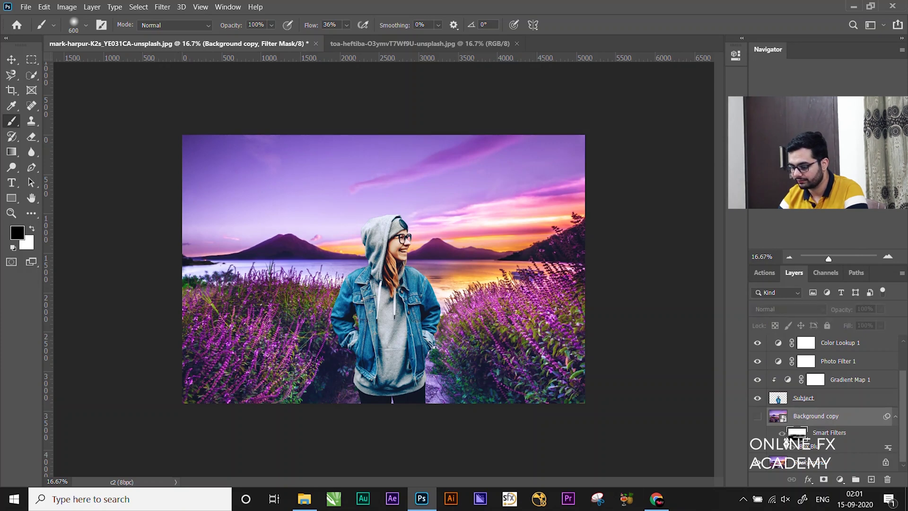
Show the background copy again and group the adjustment layers from Photo Filter 1 up to Color Lookup 2
left_click(758, 416)
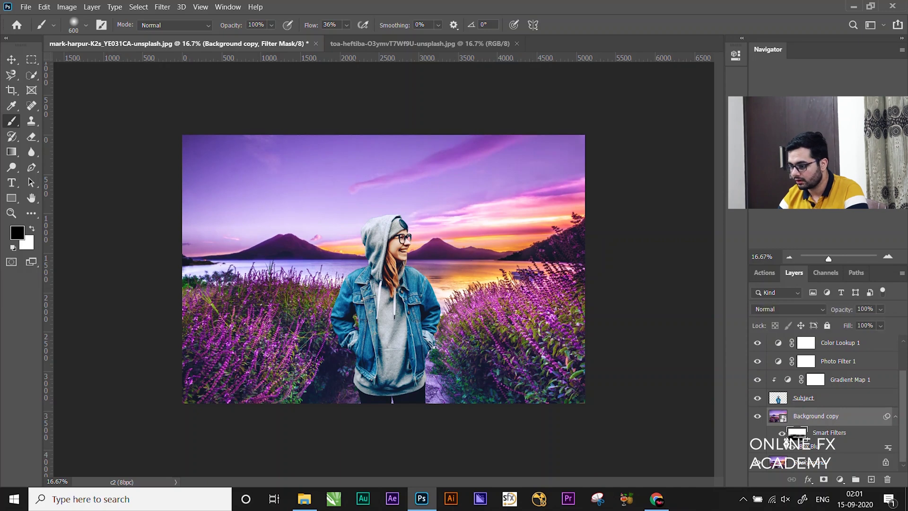
key("v")
left_click(837, 361)
scroll(827, 402, "up", 1)
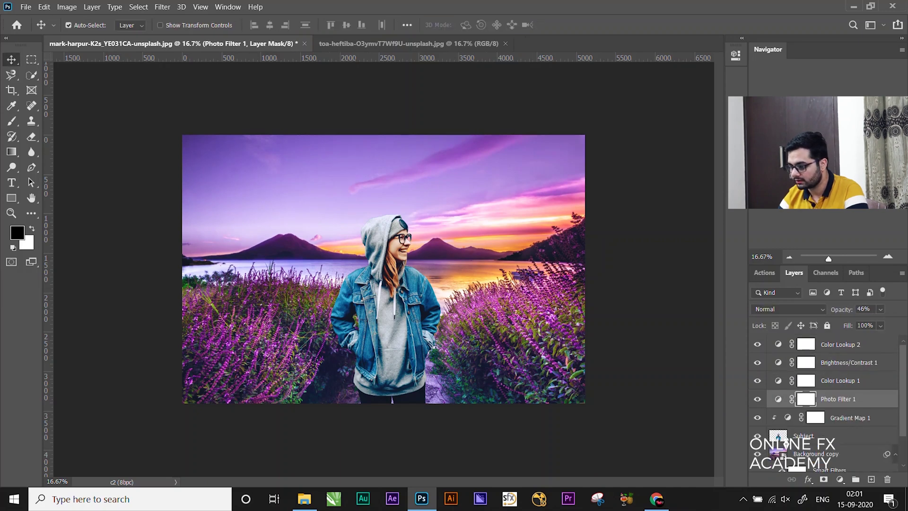
left_click(837, 344, "shift")
left_click(855, 479)
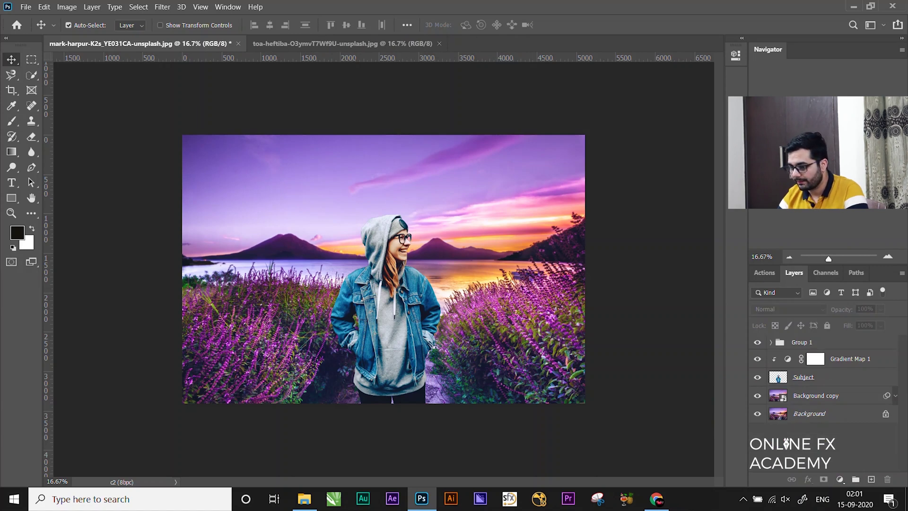
left_click(804, 342)
Add a Curves adjustment above Gradient Map 1, clipped to the subject, and pull its RGB midtones down to darken them slightly
key("ctrl+plus")
key("ctrl+plus")
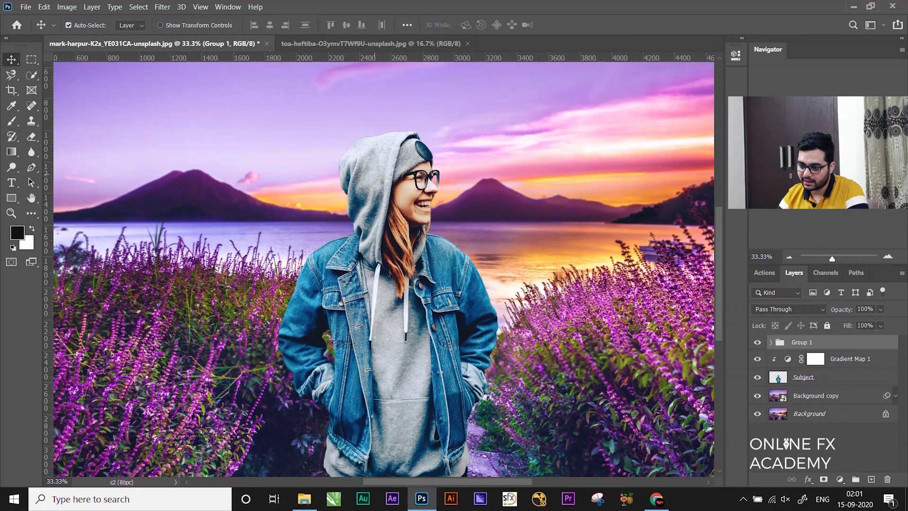
left_click(815, 359)
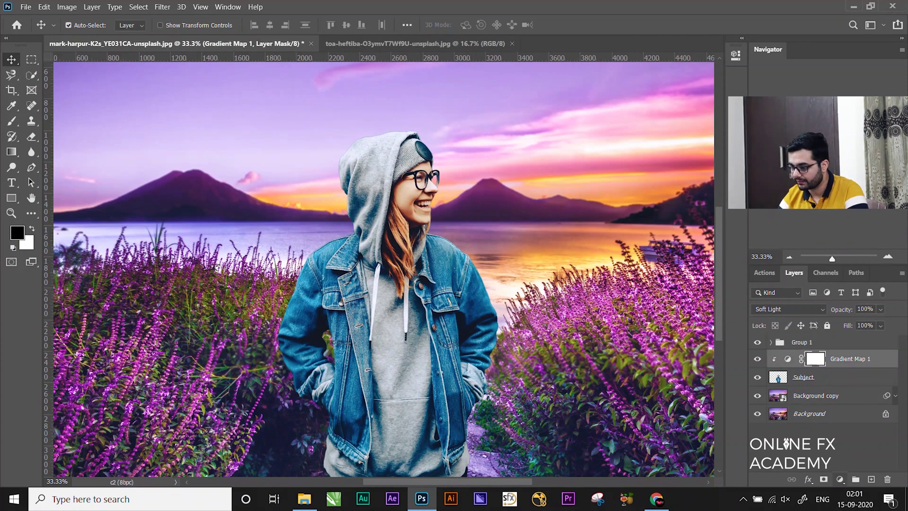
left_click(840, 479)
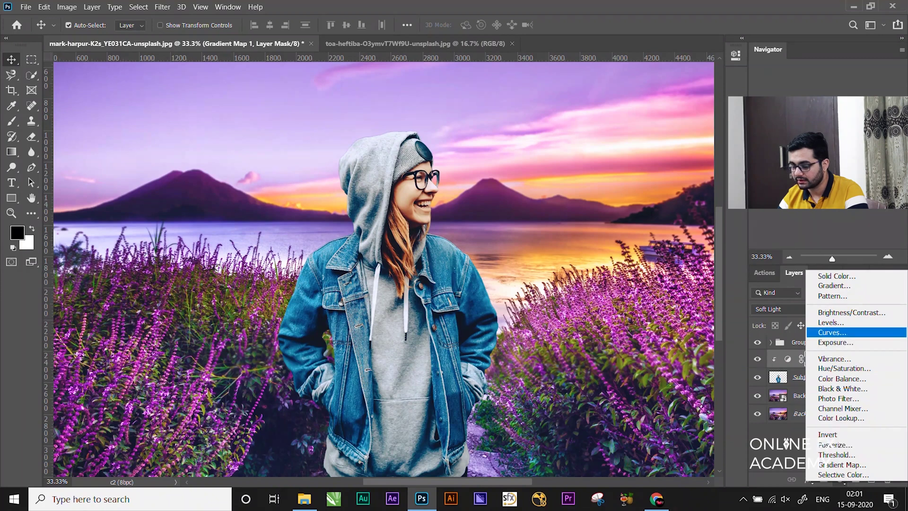
left_click(833, 332)
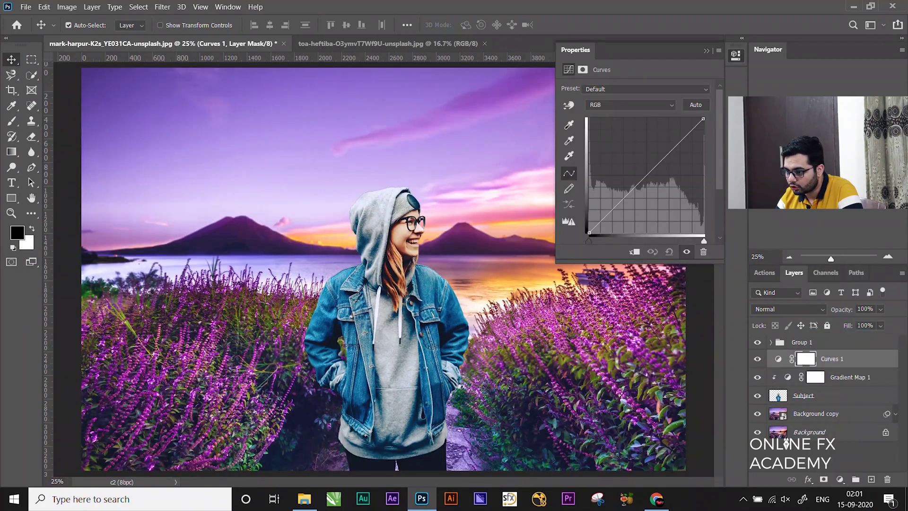
left_click_drag(650, 172, 650, 183)
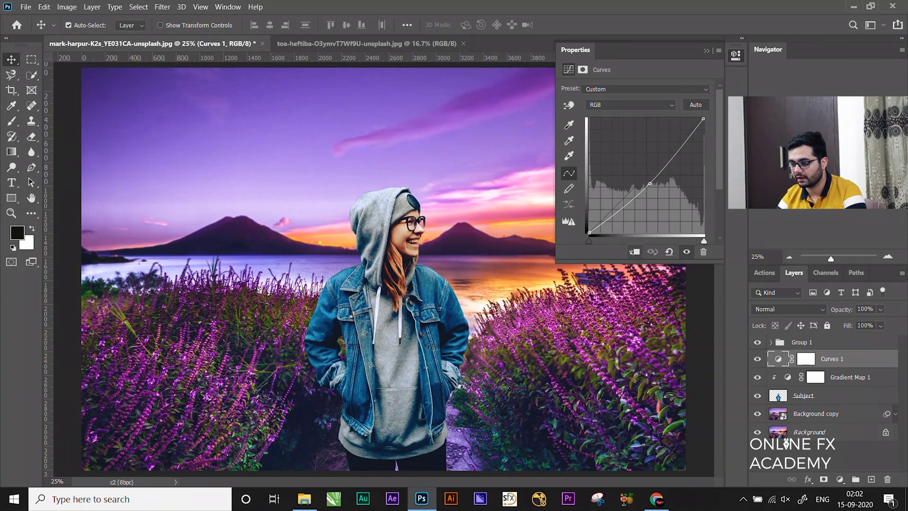
left_click(634, 252)
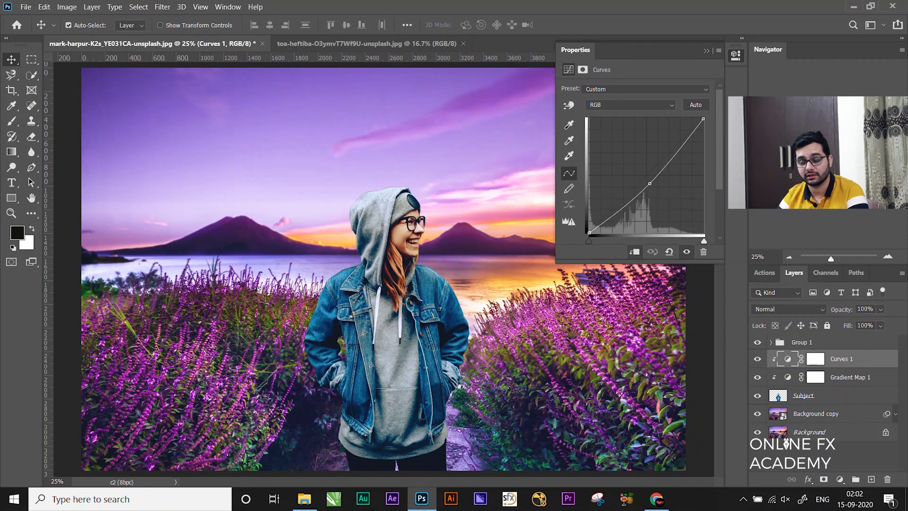
left_click_drag(649, 183, 649, 185)
left_click(370, 206)
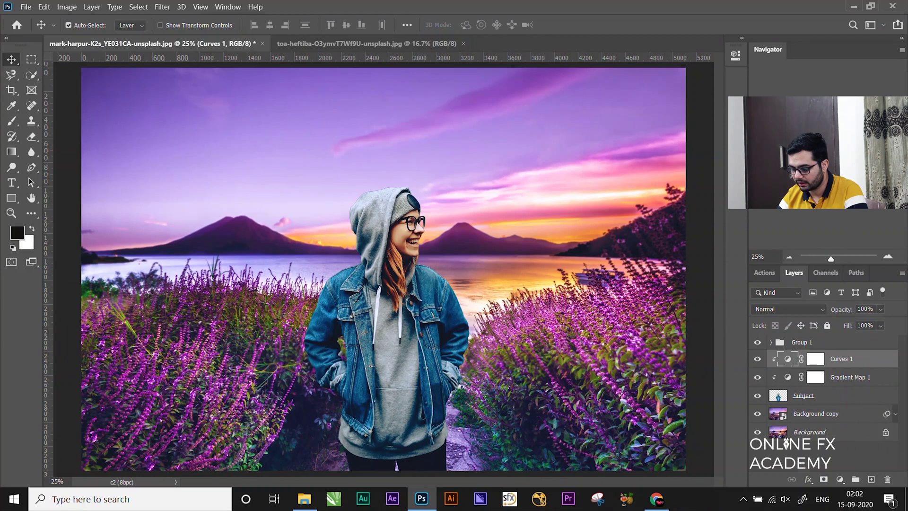
Invert the Curves mask to black and paint white over the subject's left-hand hood and jacket with a size 200 brush at 36% flow
key("b")
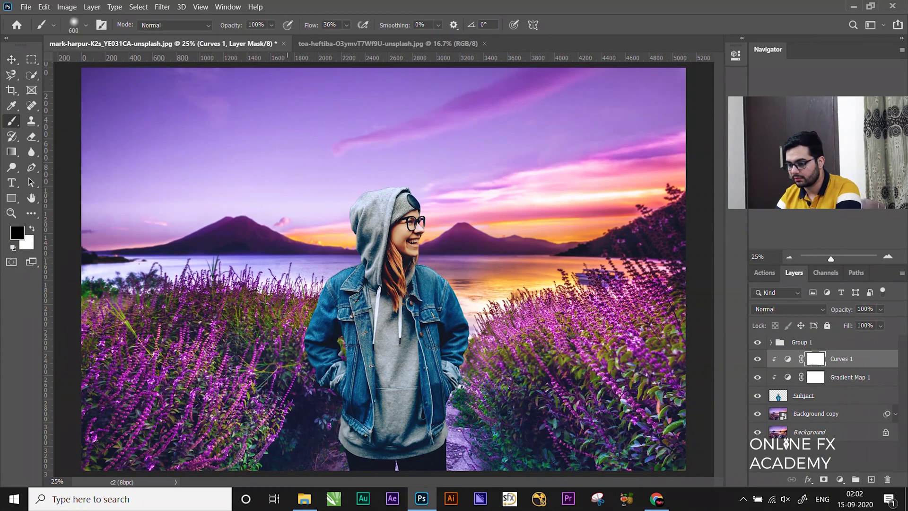
key("bracketleft")
key("bracketleft")
key("bracketleft")
key("bracketleft")
key("bracketleft")
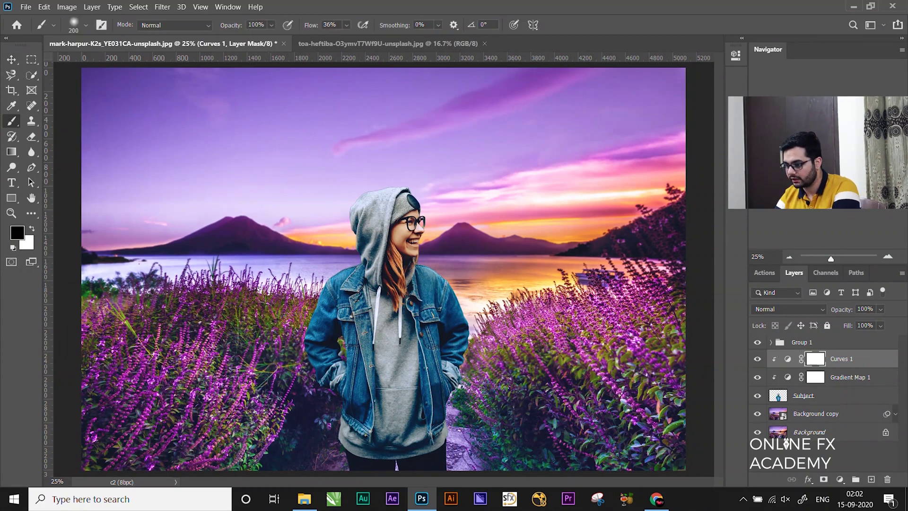
key("ctrl+i")
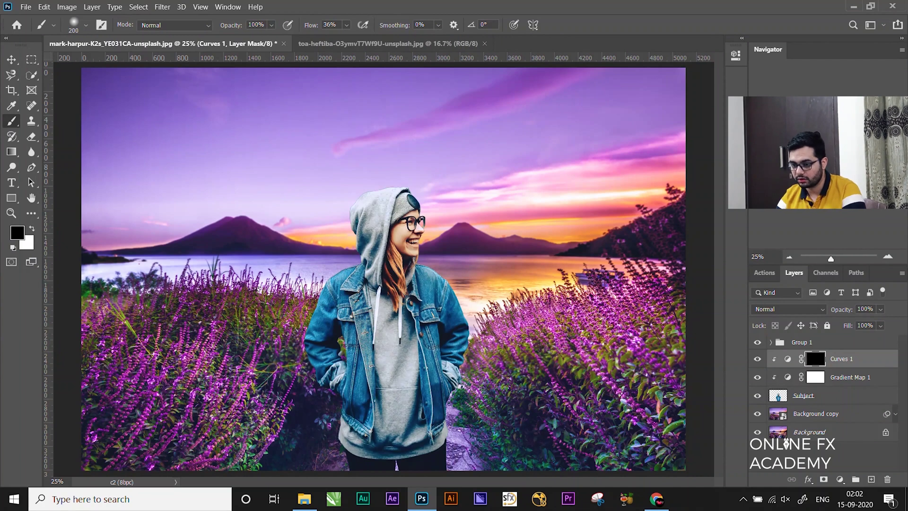
key("x")
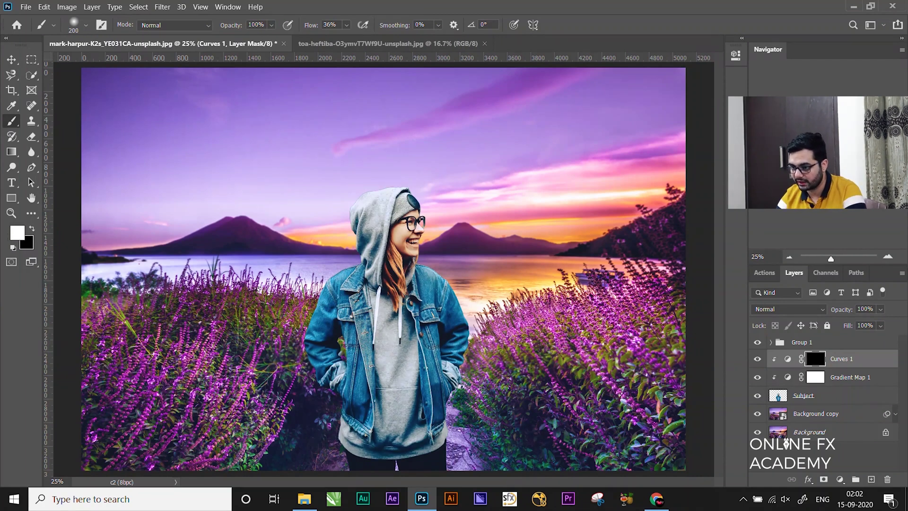
mouse_move(372, 203)
left_mouse_down()
mouse_move(368, 266)
mouse_move(314, 337)
mouse_move(330, 351)
mouse_move(365, 329)
mouse_move(357, 338)
left_mouse_up()
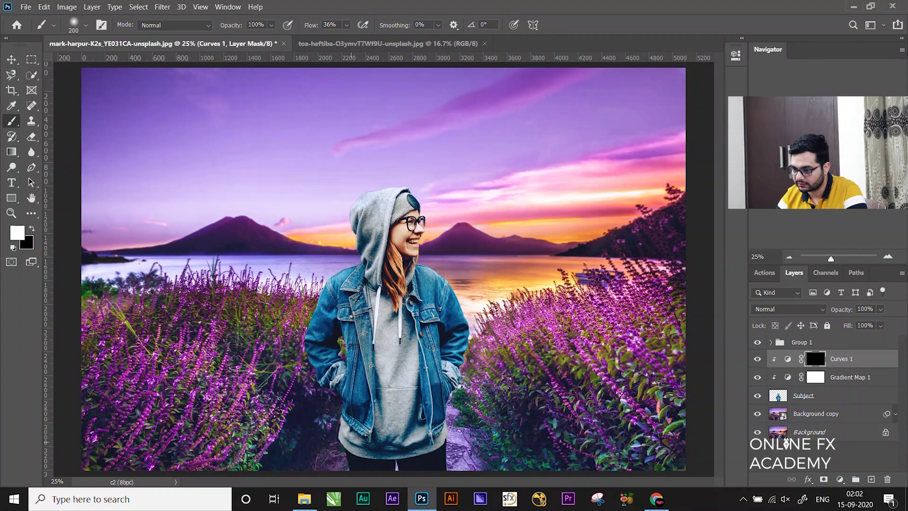